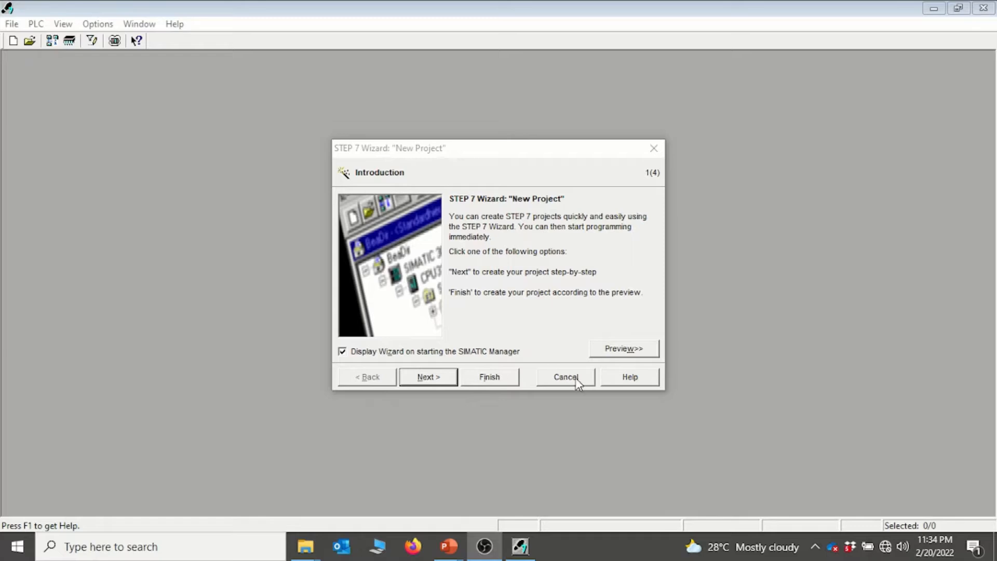
# Dismiss the New Project wizard and create a new project named s7_400_test.
pyautogui.click(574, 378)
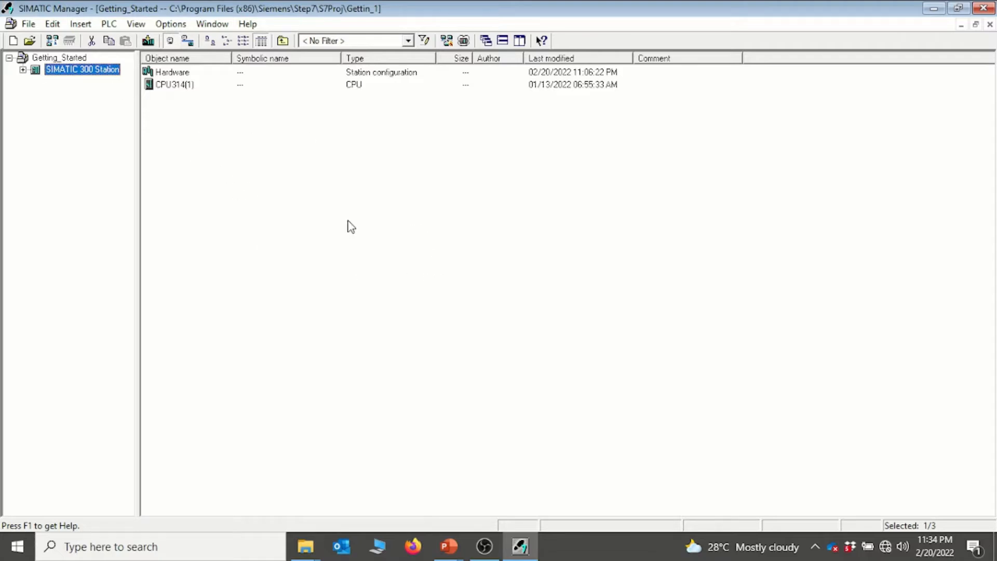
pyautogui.click(30, 26)
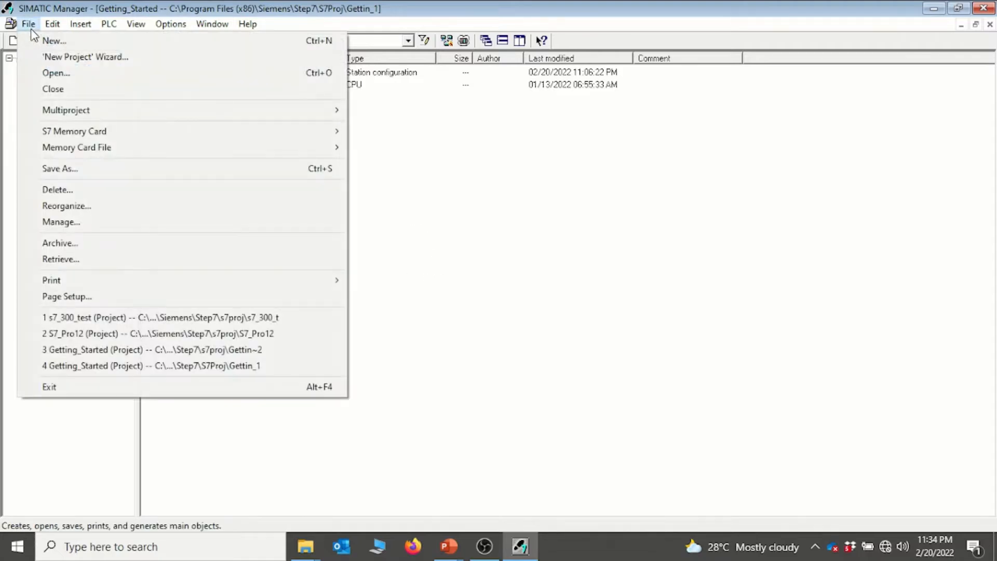
pyautogui.click(60, 43)
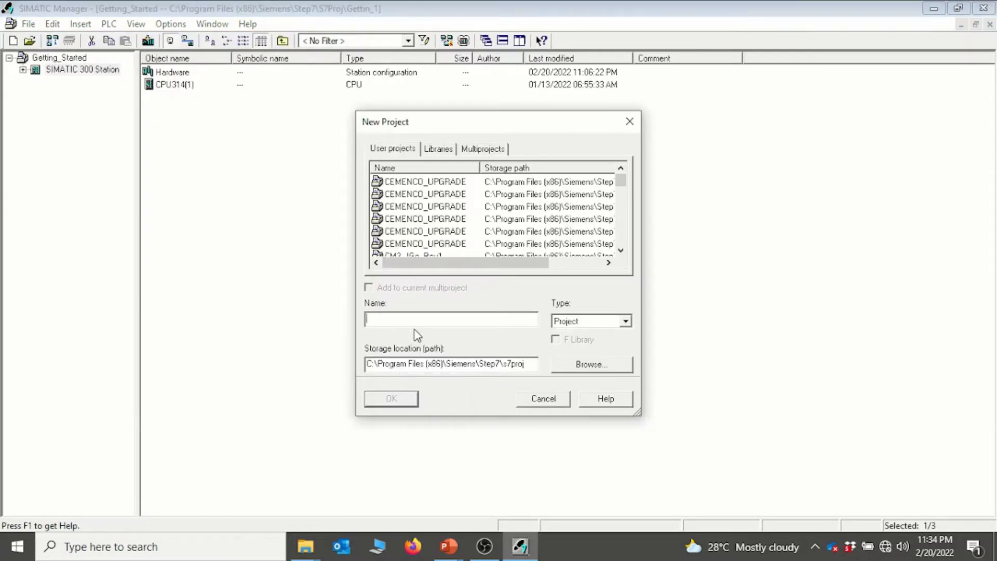
pyautogui.write('s7_400_test')
pyautogui.click(391, 399)
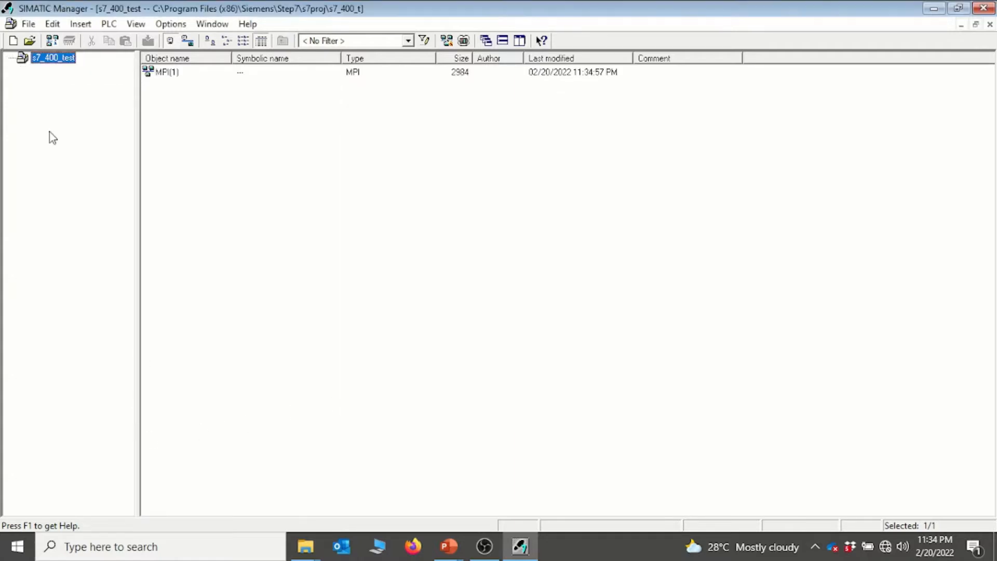
# Insert a SIMATIC 400 Station into the s7_400_test project.
pyautogui.click(274, 180)
pyautogui.click(60, 110)
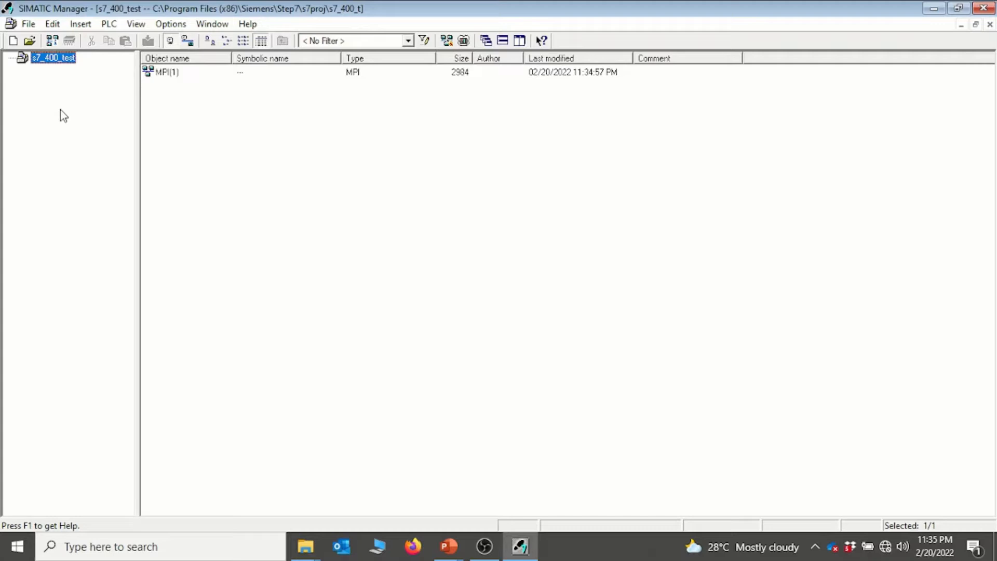
pyautogui.click(46, 61)
pyautogui.click(58, 126)
pyautogui.rightClick(49, 62)
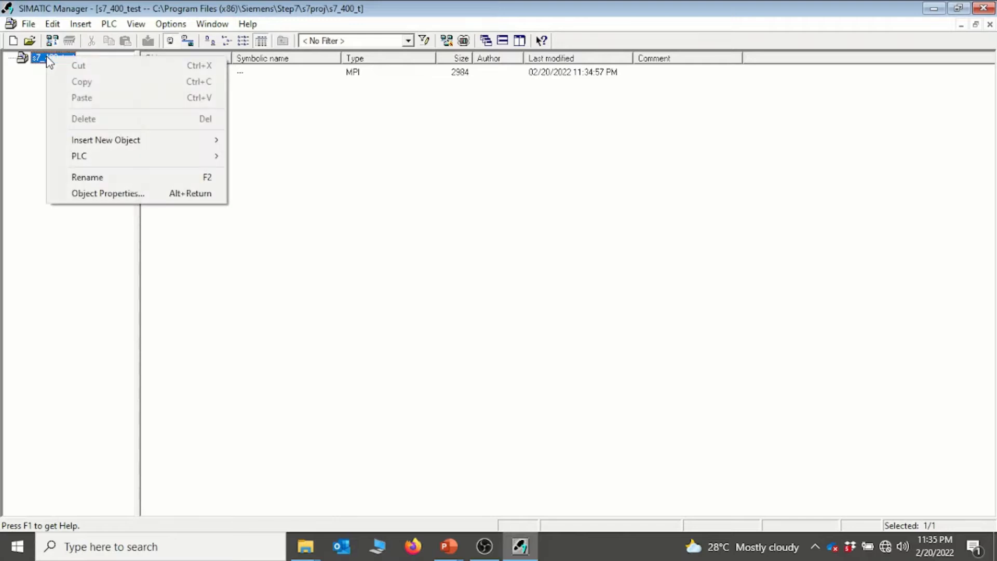
pyautogui.moveTo(173, 150)
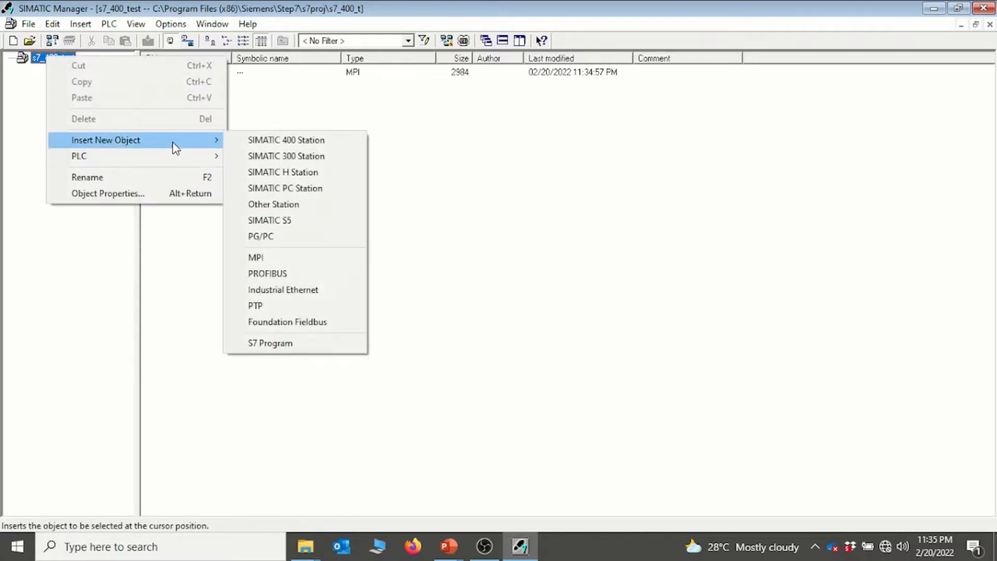
pyautogui.click(288, 139)
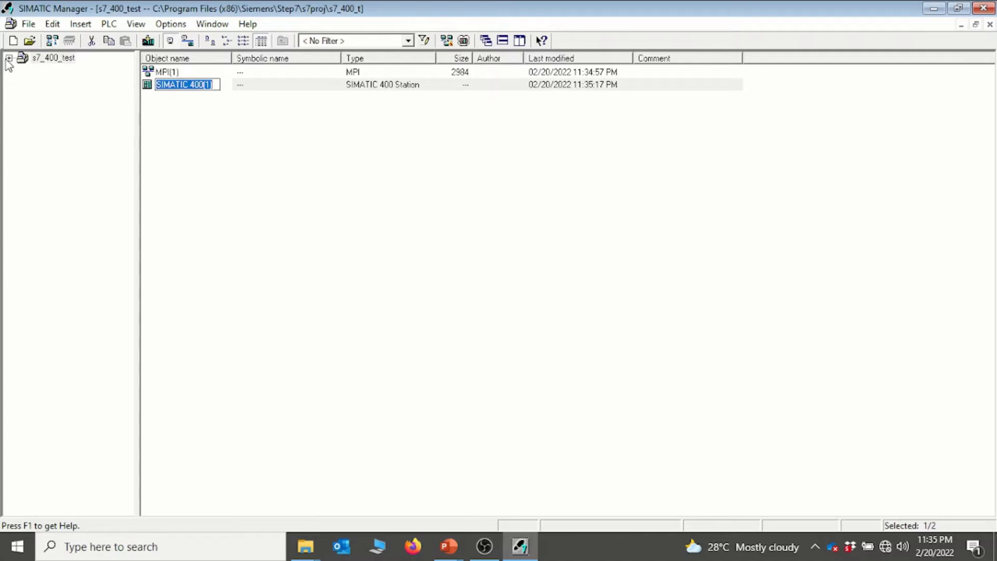
# Expand the project and open the hardware configuration of the SIMATIC 400(1) station.
pyautogui.click(8, 58)
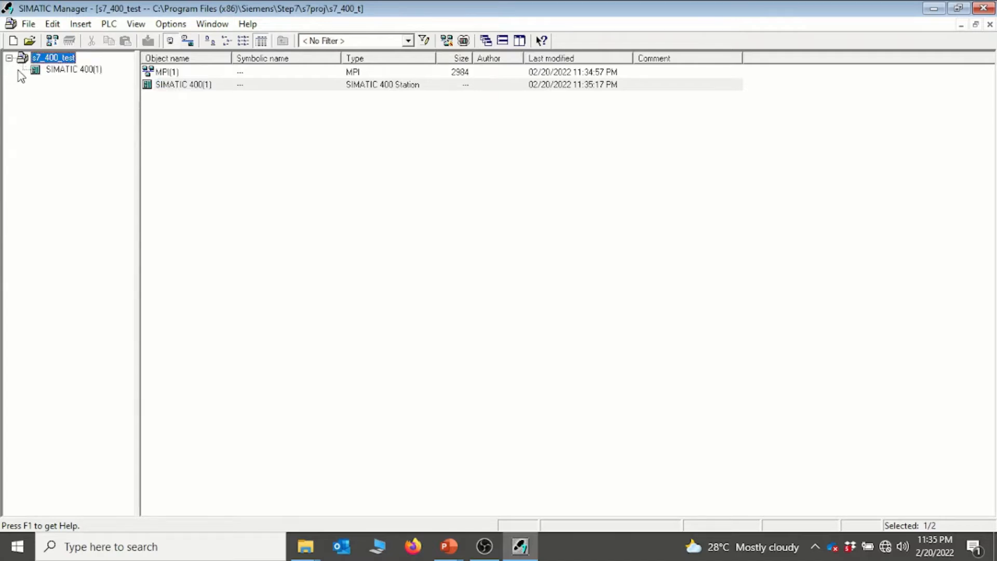
pyautogui.click(40, 72)
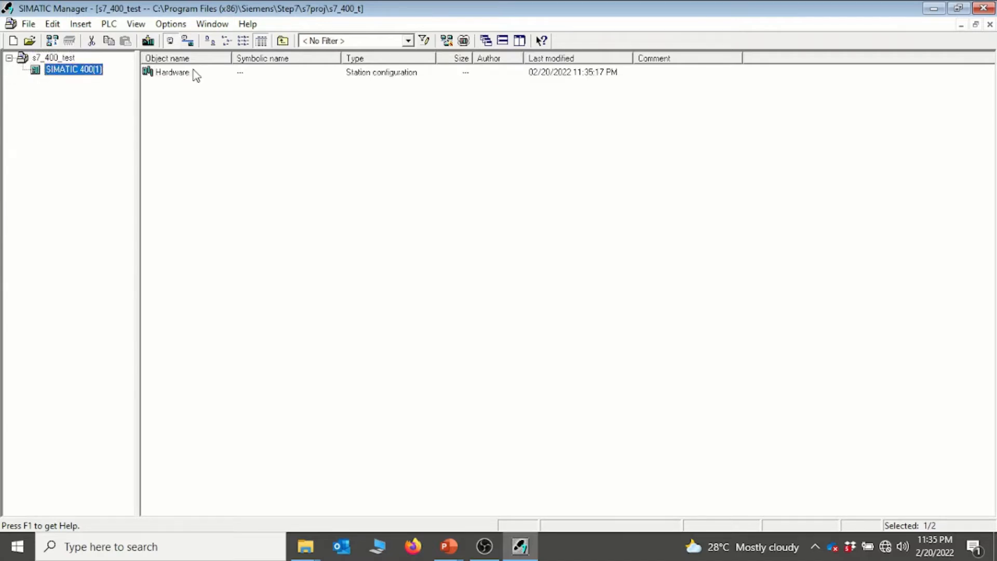
pyautogui.click(176, 73)
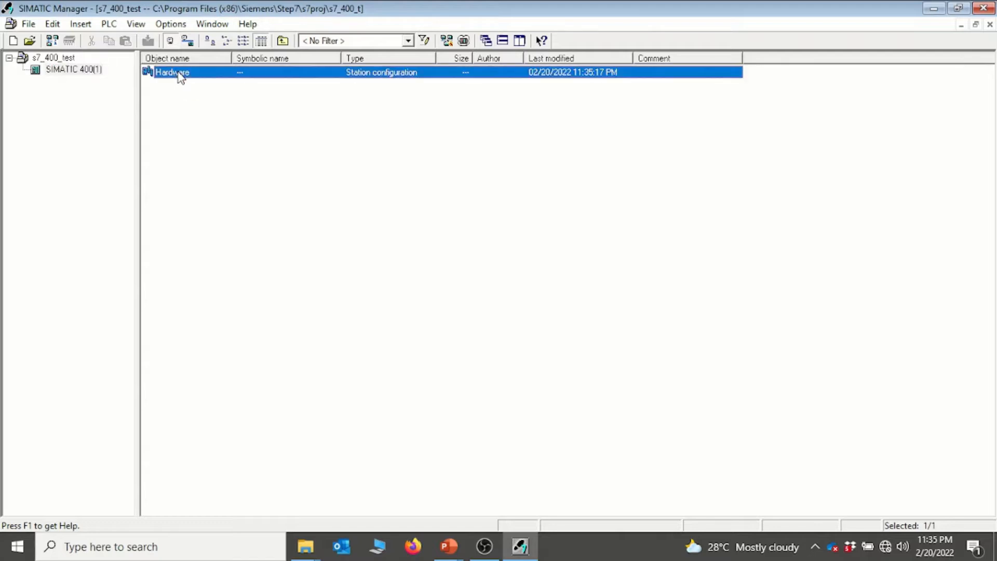
pyautogui.keyDown('ctrl'); pyautogui.click(179, 77); pyautogui.keyUp('ctrl')
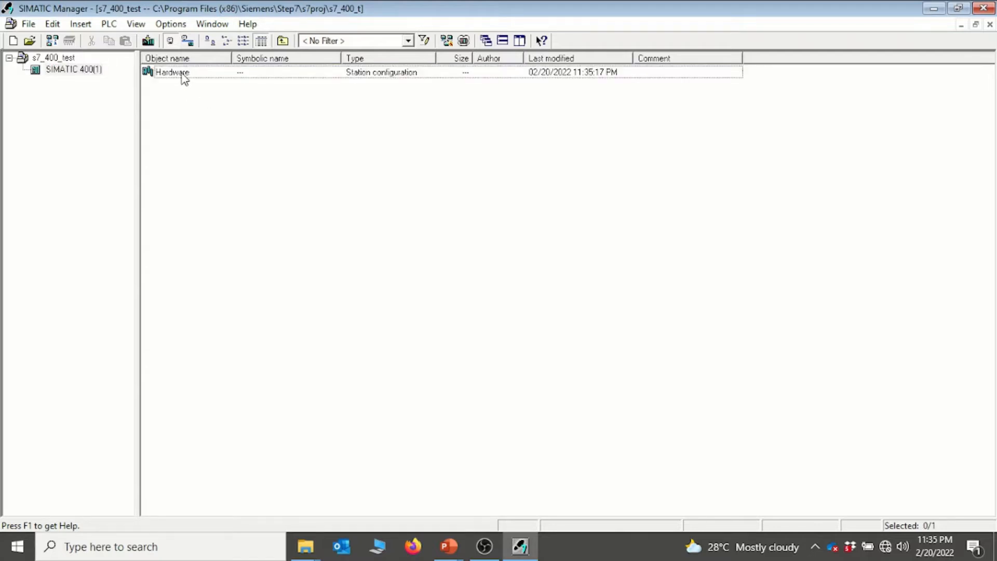
pyautogui.click(180, 73)
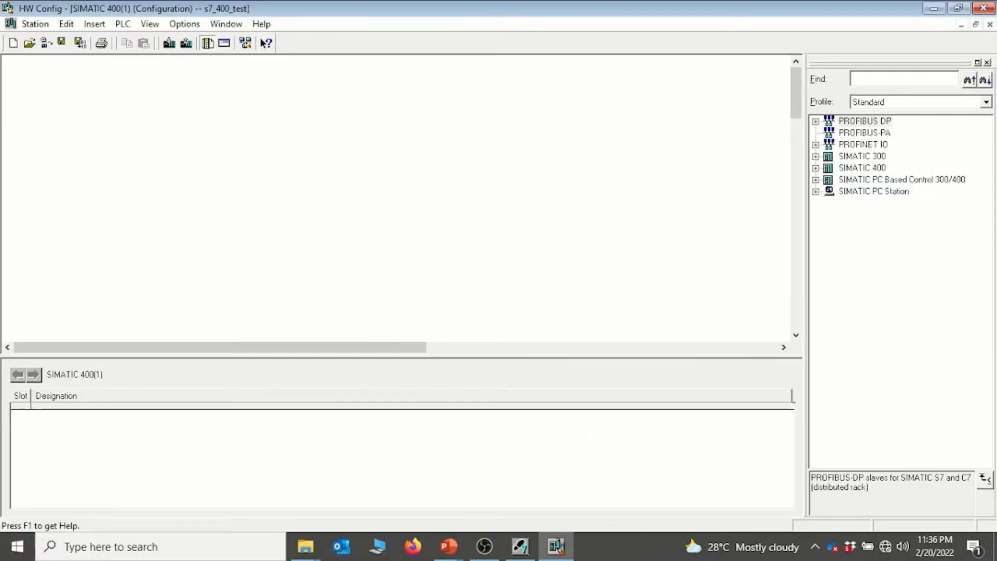
# Check the S7-400 rack's order number in the PowerPoint slide show and return to HW Config.
pyautogui.click(449, 554)
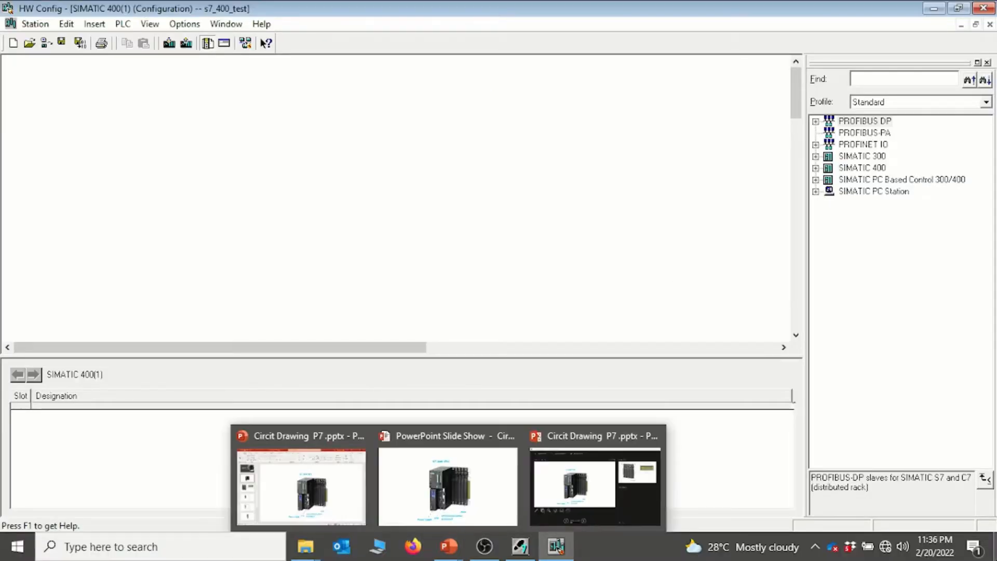
pyautogui.click(448, 483)
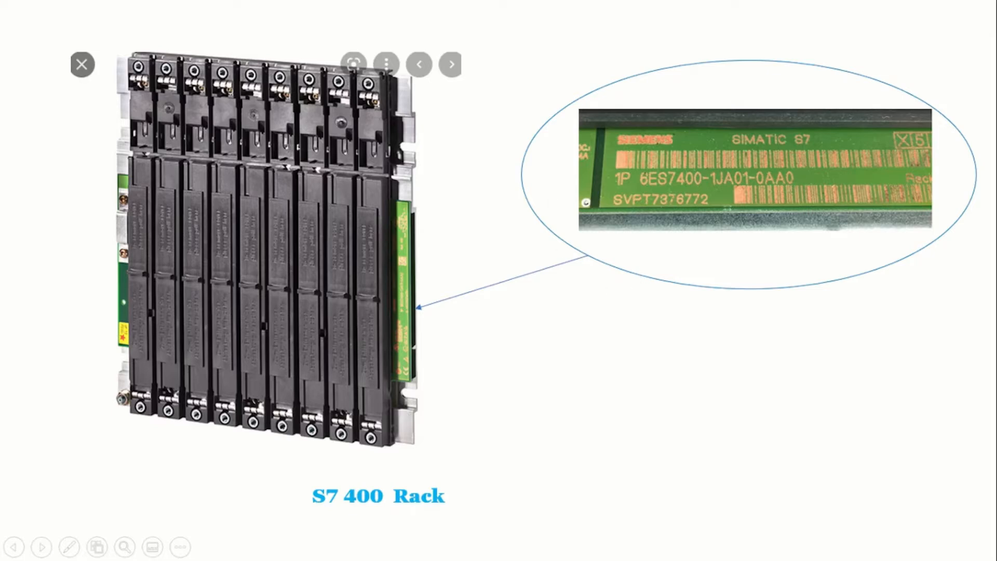
pyautogui.hotkey('alt', 'Tab')
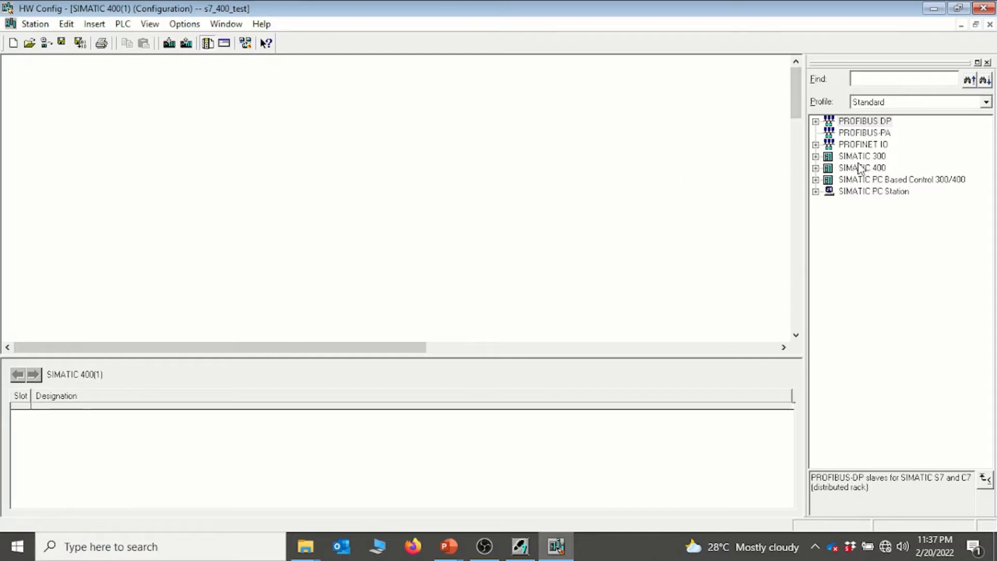
# Select the nine-slot UR2 rack with order number 6ES7 400-1JA01-0AA0 from RACK-400 in the SIMATIC 400 catalog.
pyautogui.click(816, 168)
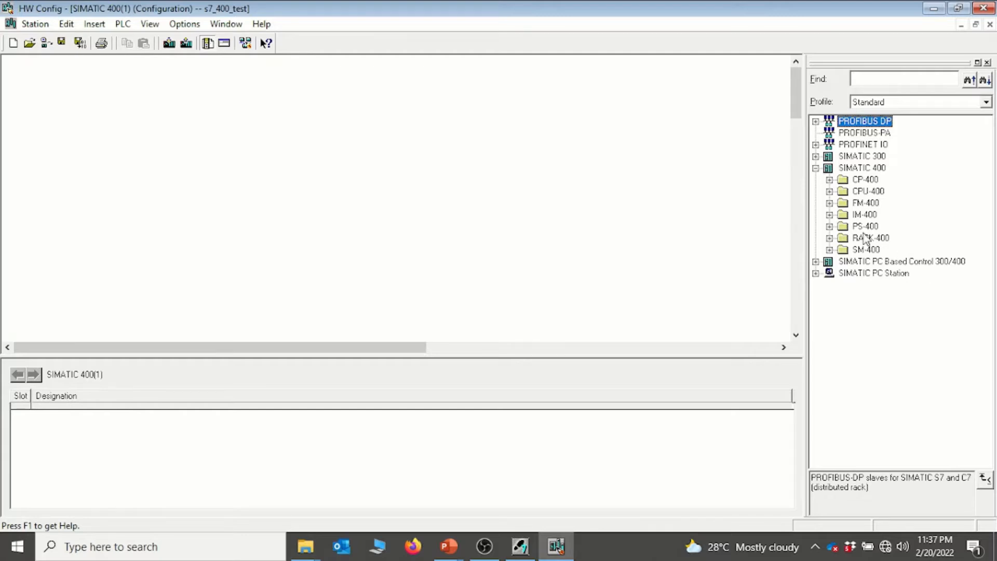
pyautogui.click(829, 238)
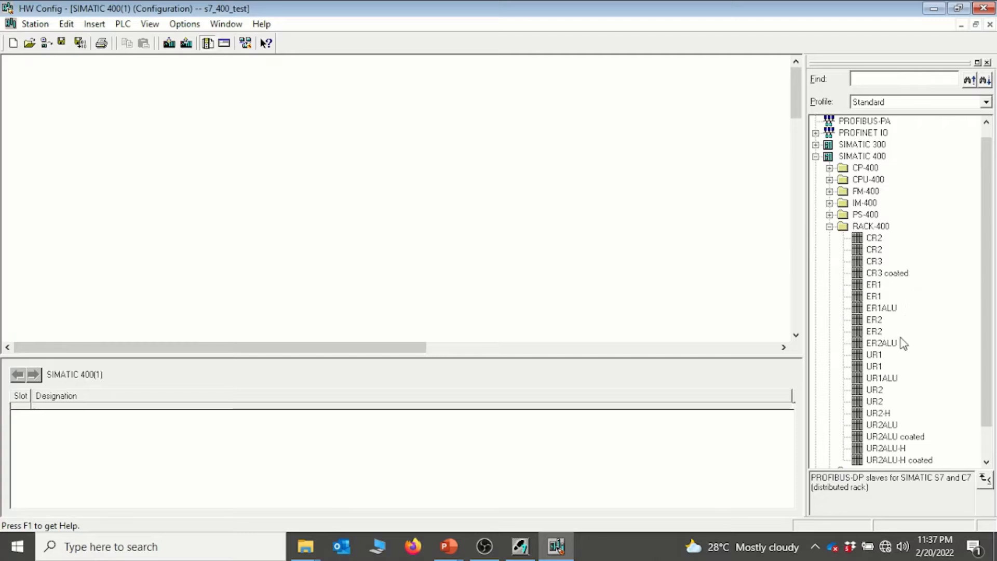
pyautogui.scroll(-1, 903, 344)
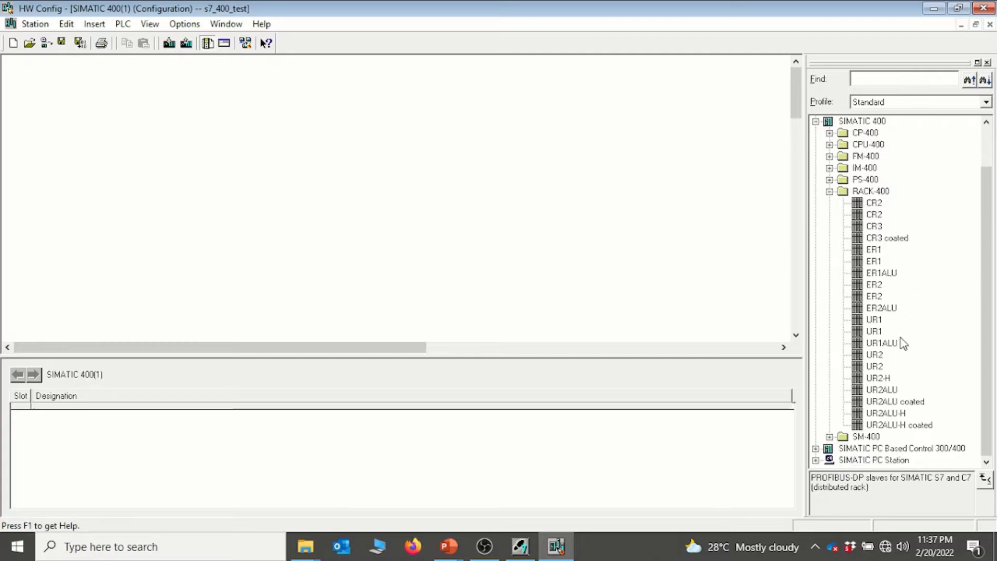
pyautogui.click(876, 367)
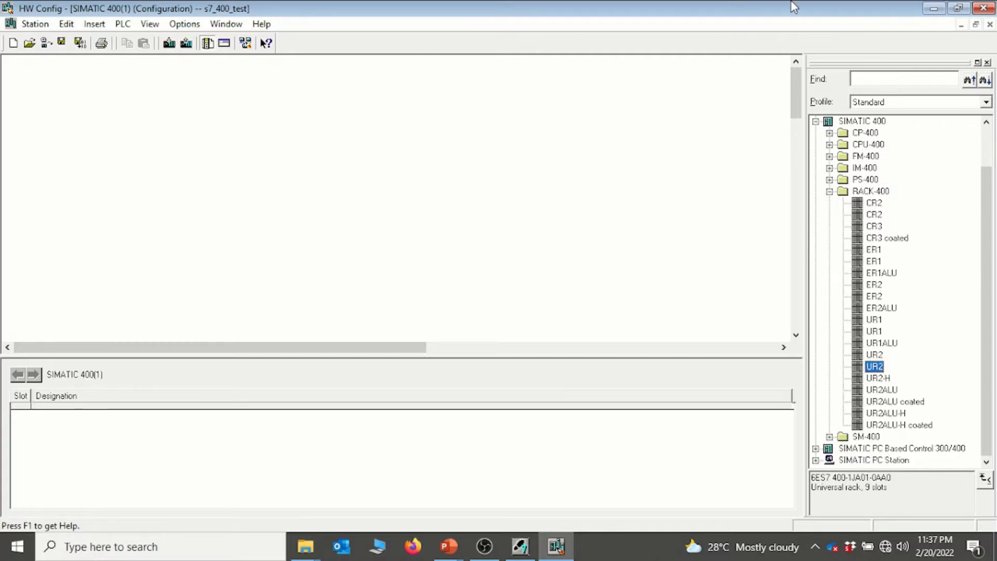
# Move the HW Config window to compare the rack's order number with the slide, and insert the UR2 rack into the station.
pyautogui.moveTo(794, 9); pyautogui.dragTo(550, 155)
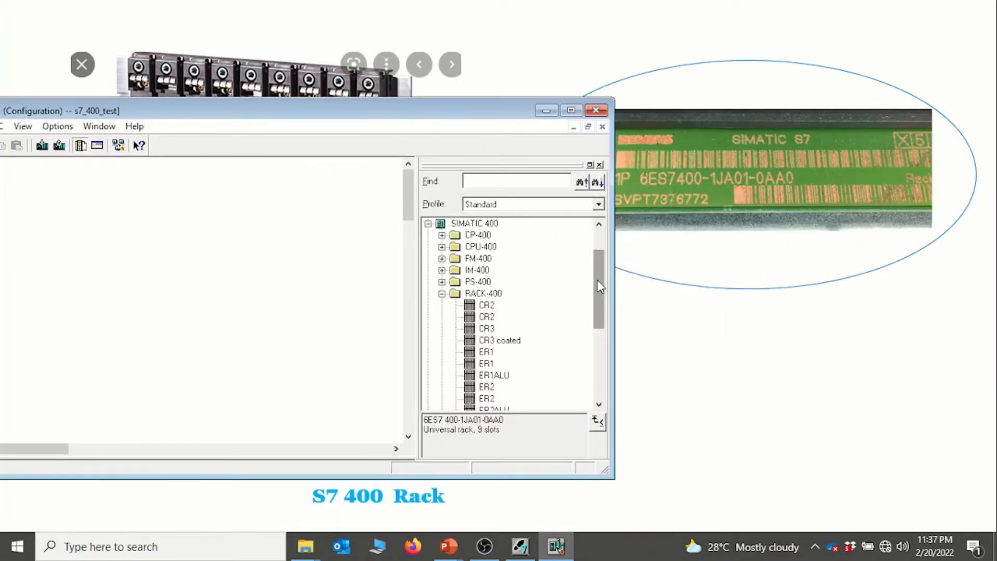
pyautogui.moveTo(597, 281); pyautogui.dragTo(597, 287)
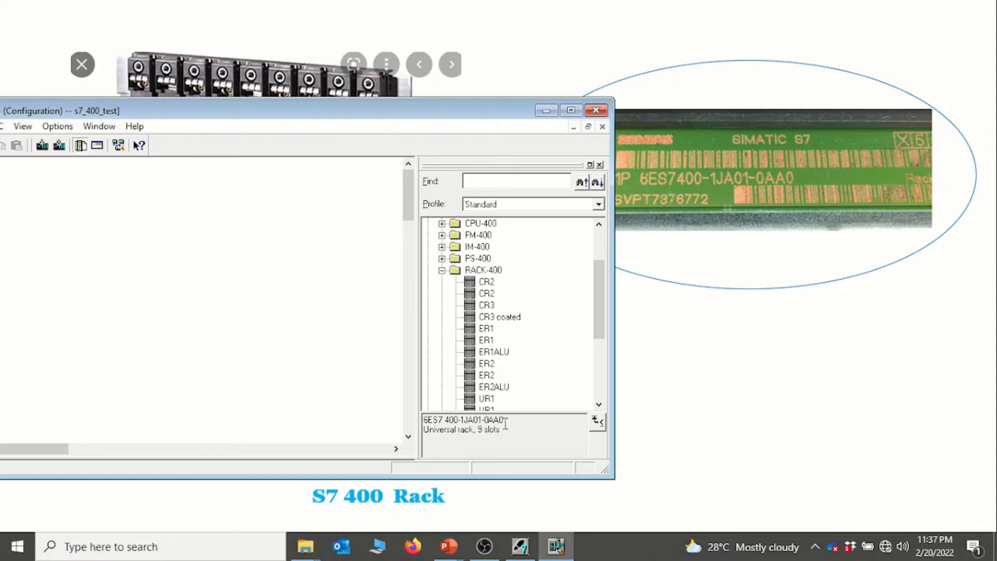
pyautogui.click(599, 404)
pyautogui.click(599, 403)
pyautogui.click(599, 403)
pyautogui.click(598, 404)
pyautogui.click(599, 404)
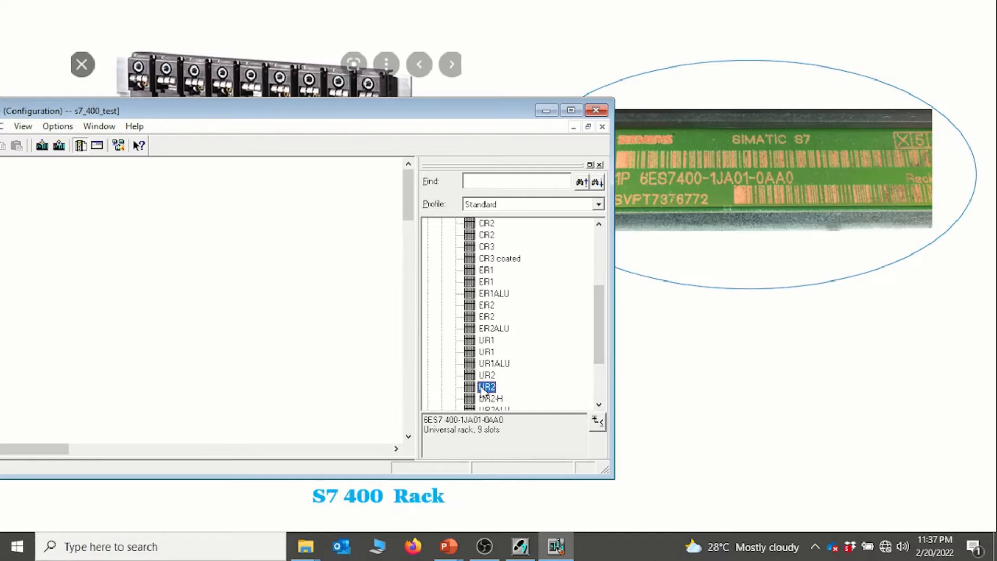
pyautogui.moveTo(480, 390); pyautogui.dragTo(622, 77)
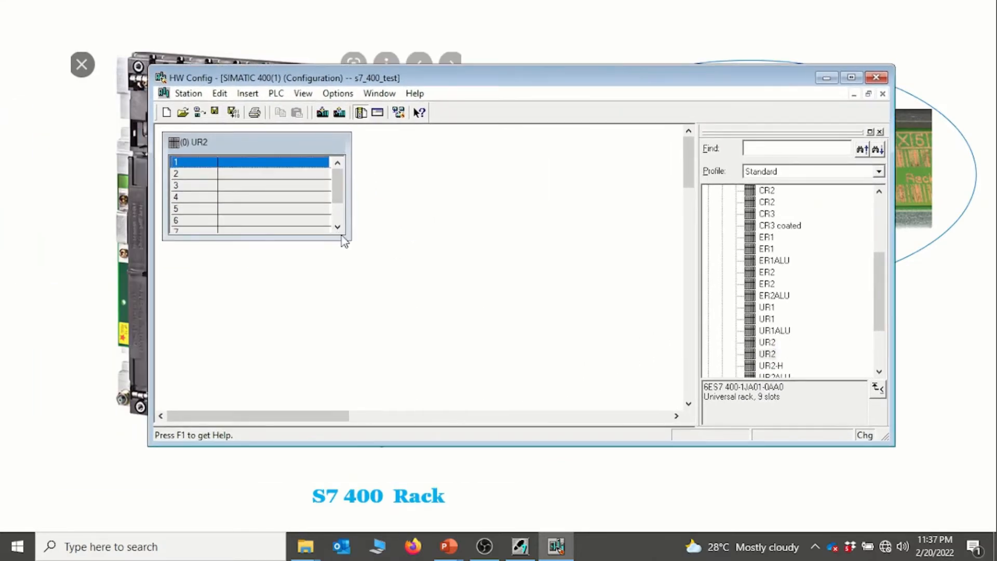
# Enlarge the UR2 rack table to show all nine slots and select slot 1.
pyautogui.moveTo(343, 240); pyautogui.dragTo(358, 303)
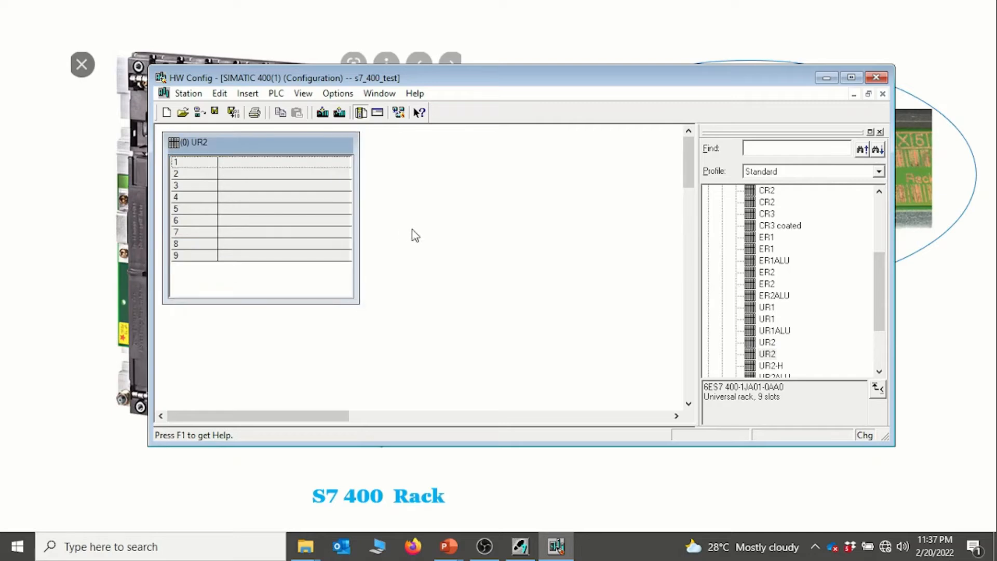
pyautogui.click(422, 236)
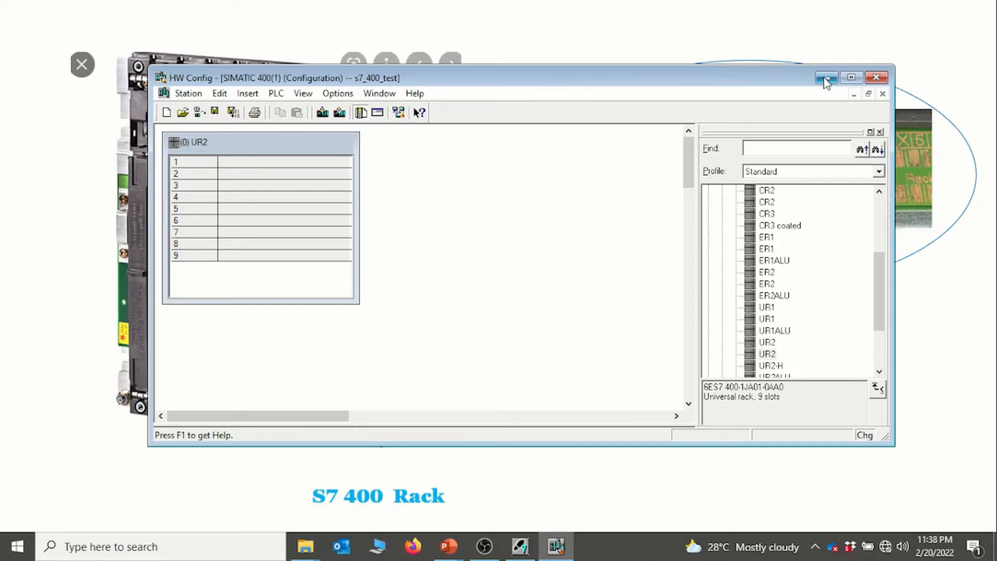
pyautogui.click(248, 165)
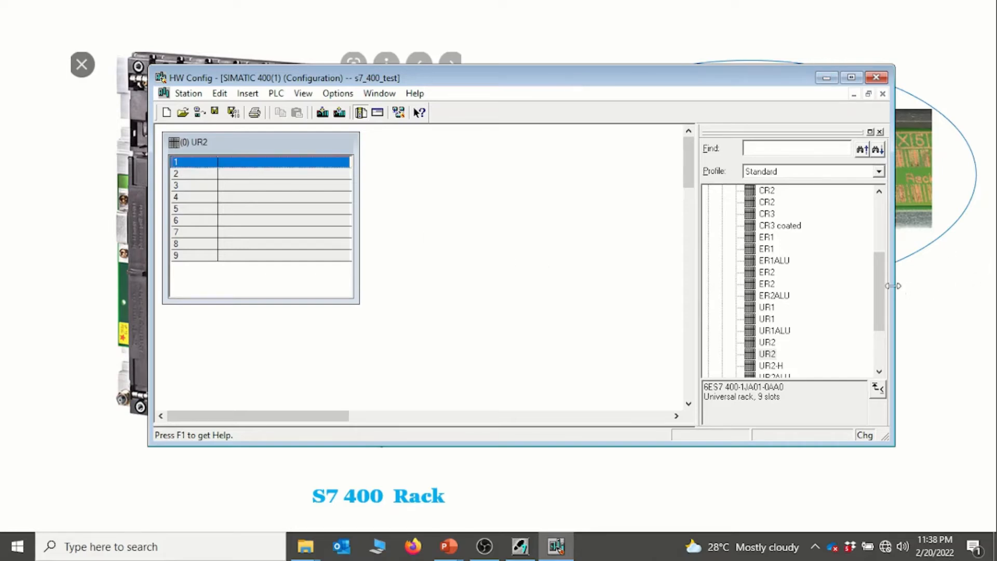
# Maximize HW Config, collapse RACK-400 and expand the Standard PS-400 group under PS-400 in the hardware catalog.
pyautogui.click(851, 77)
pyautogui.click(829, 238)
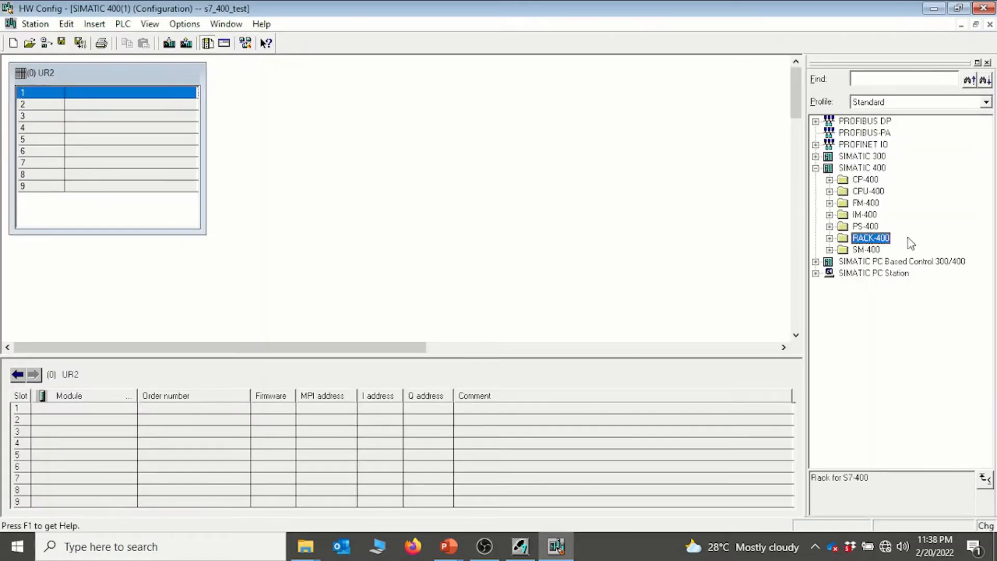
pyautogui.click(829, 227)
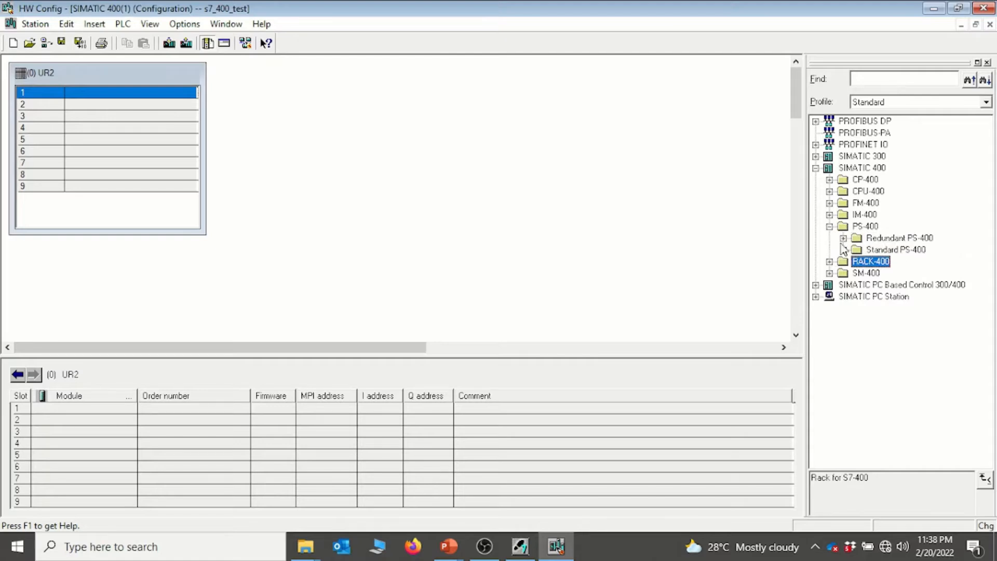
pyautogui.click(844, 250)
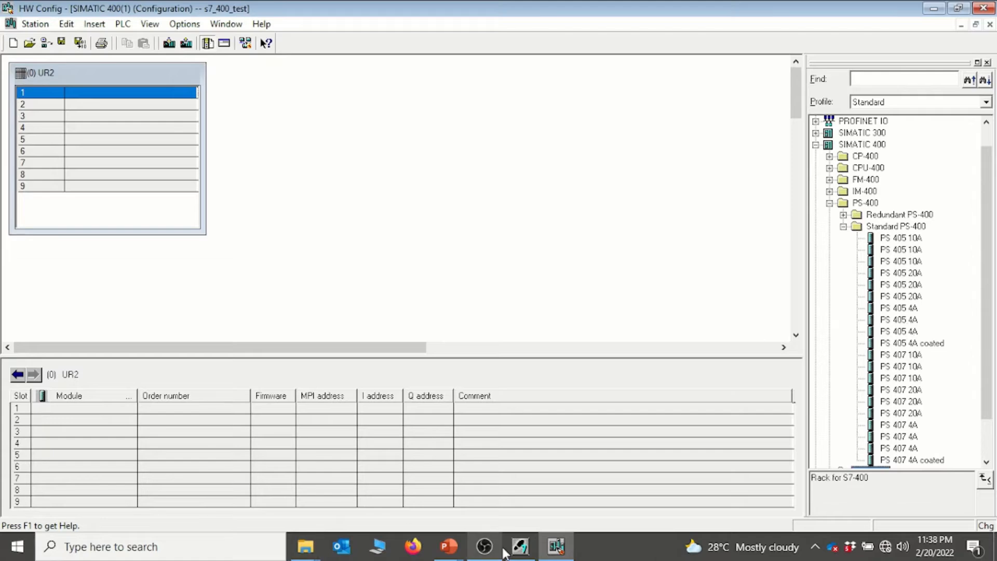
# Check the S7-400 power supply's order number in the PowerPoint slide show and return to HW Config.
pyautogui.moveTo(454, 549)
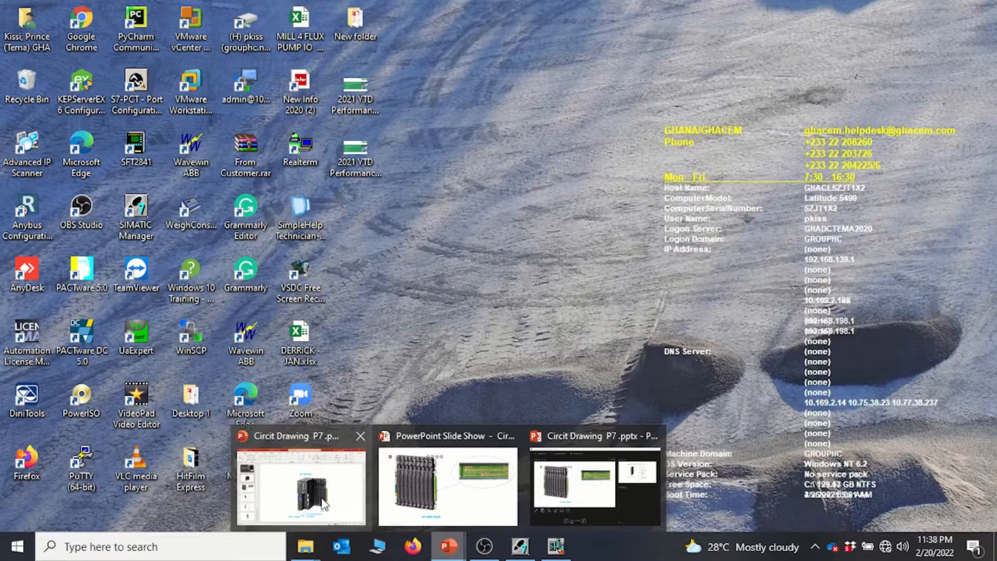
pyautogui.click(448, 485)
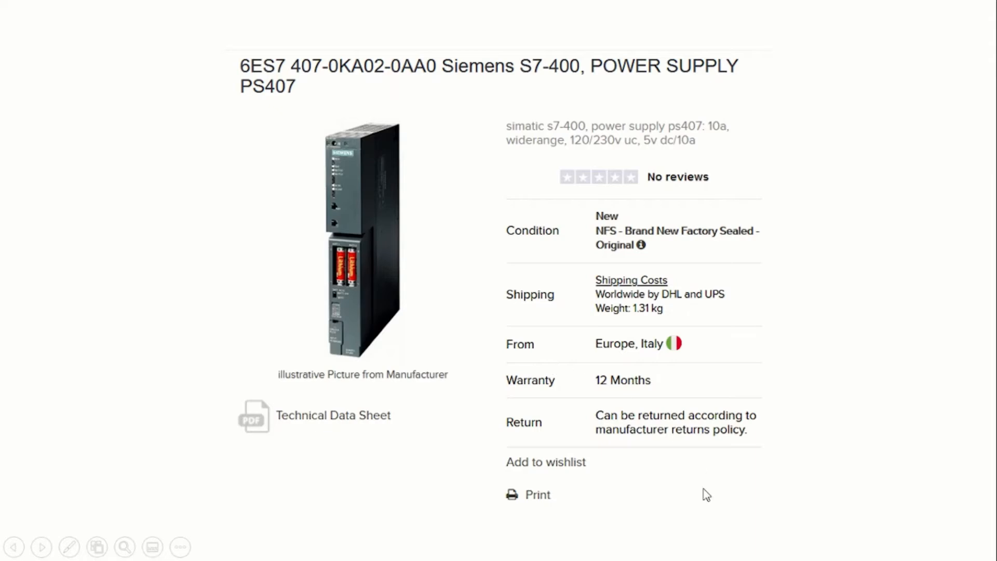
pyautogui.hotkey('alt', 'Tab')
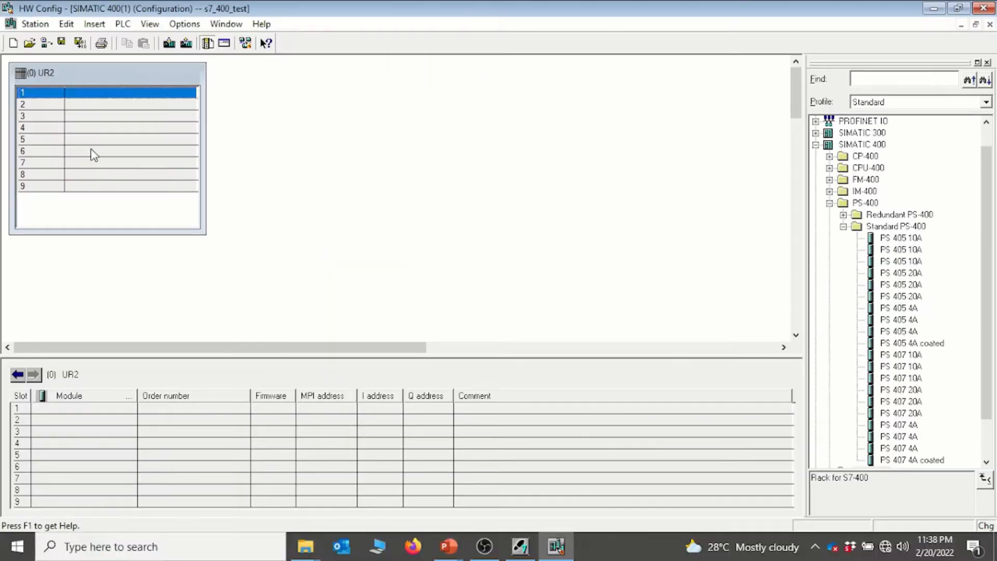
# Compare the PS 407 10A catalog entries with the slide and insert the one with order number 6ES7 407-0KA02-0AA0 into slot 1.
pyautogui.click(901, 414)
pyautogui.click(913, 356)
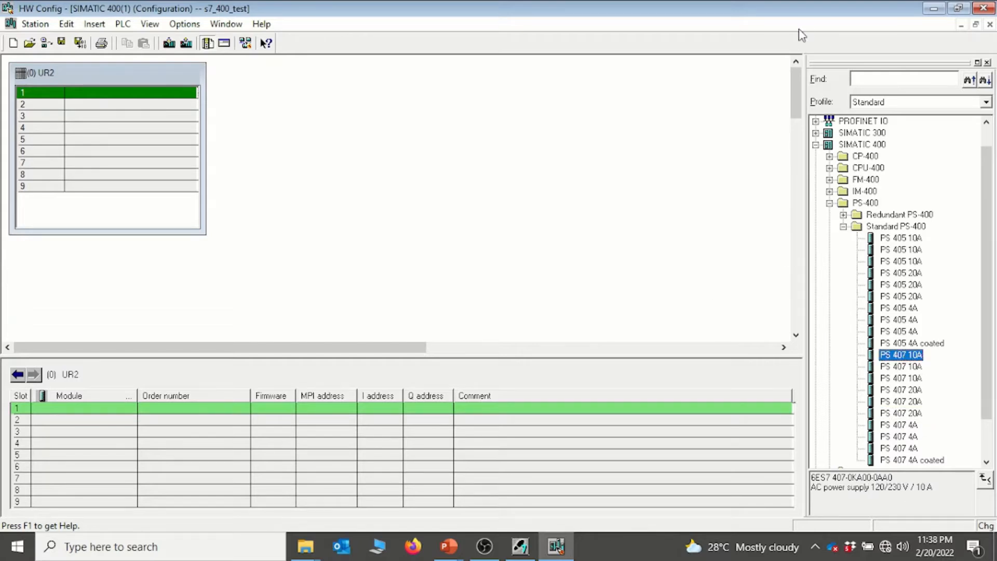
pyautogui.moveTo(807, 15); pyautogui.dragTo(638, 128)
pyautogui.scroll(-4, 732, 348)
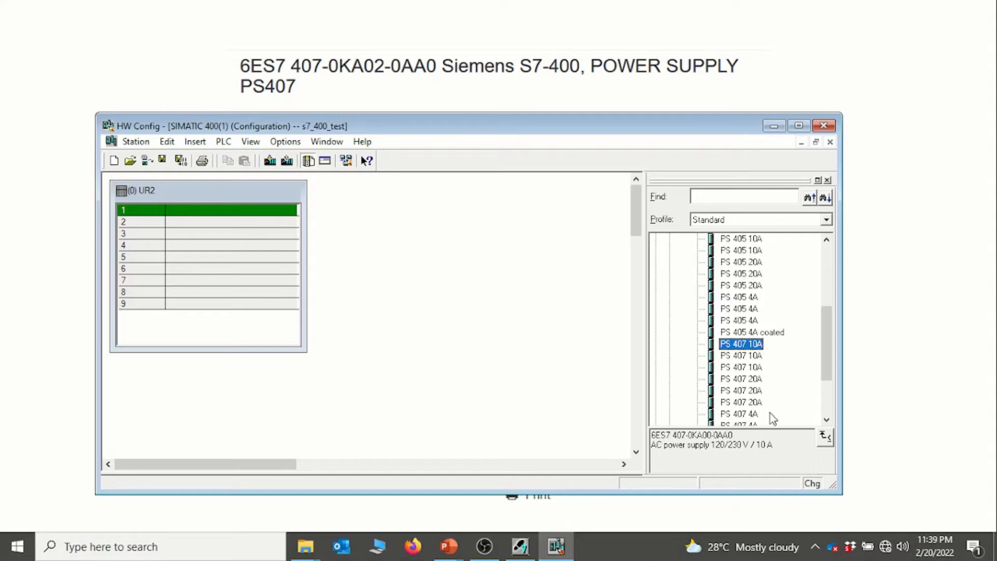
pyautogui.click(826, 419)
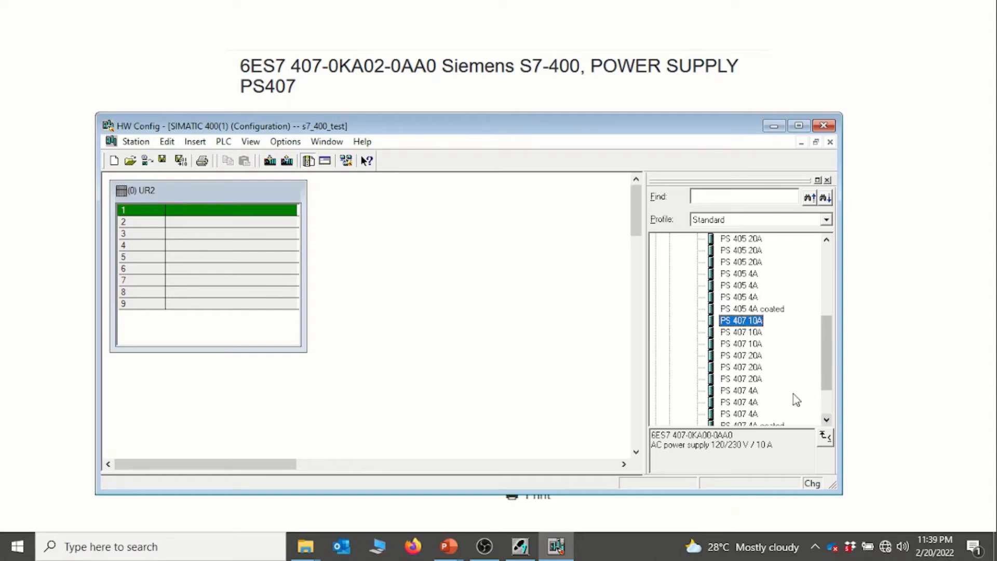
pyautogui.click(733, 335)
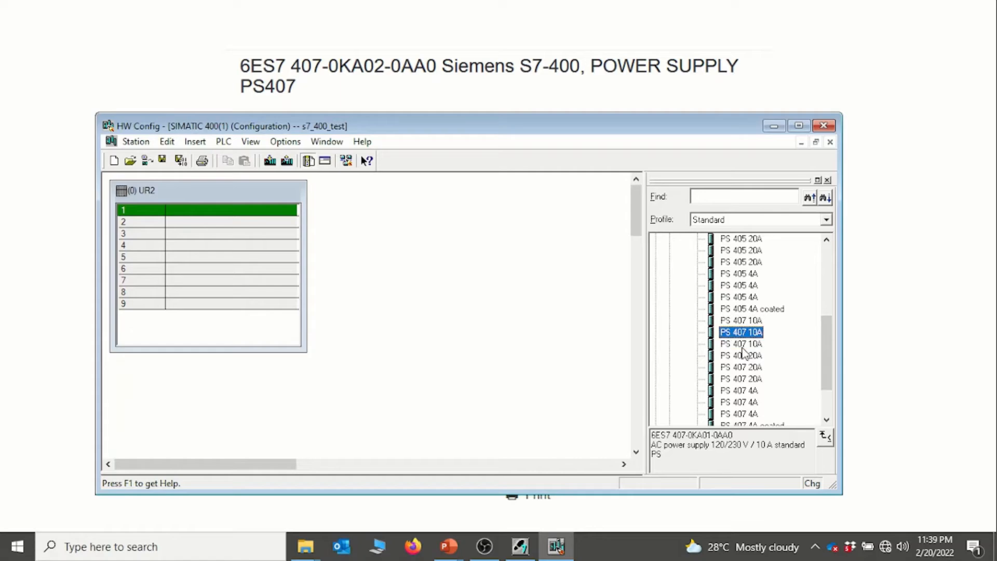
pyautogui.click(742, 349)
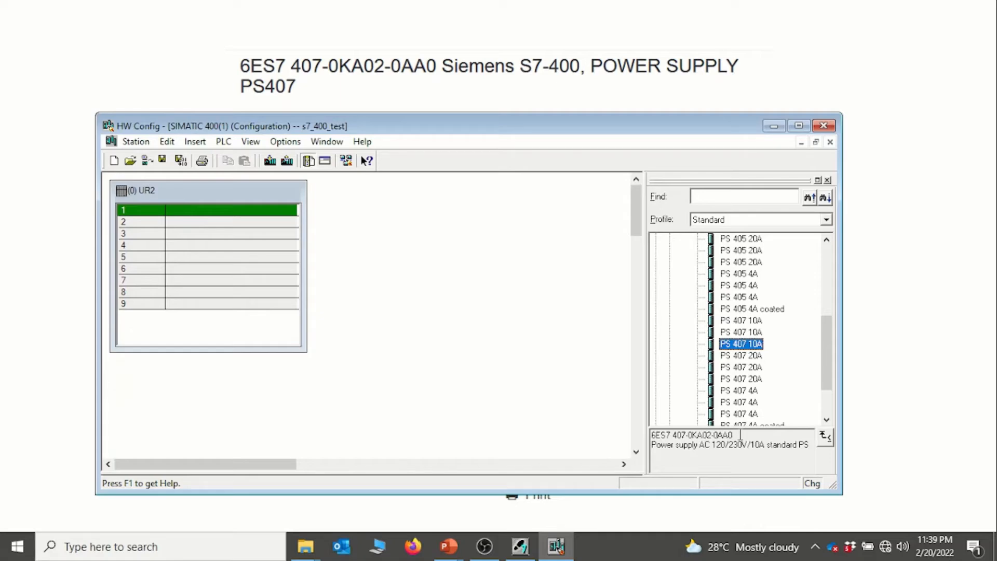
pyautogui.doubleClick(753, 344)
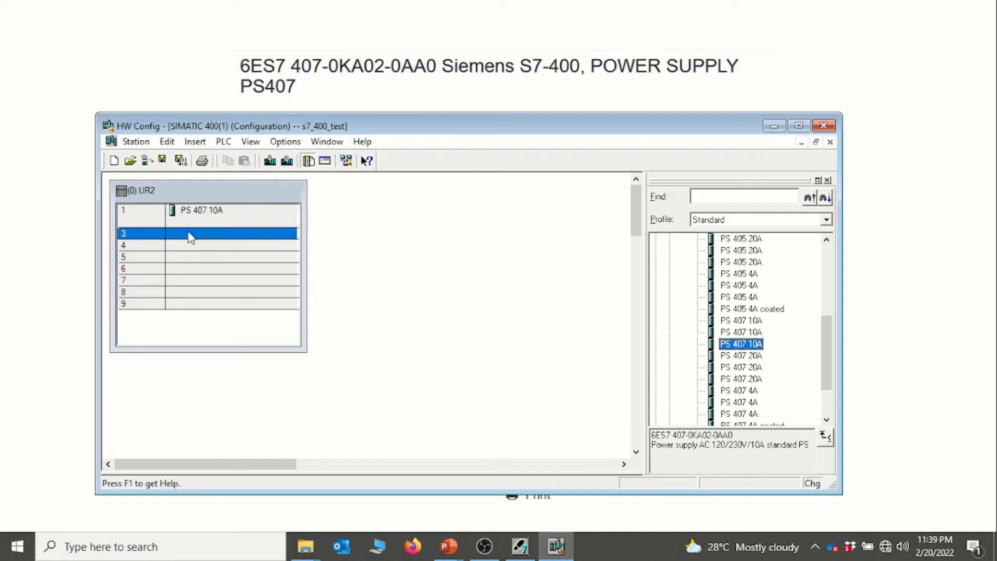
pyautogui.click(220, 222)
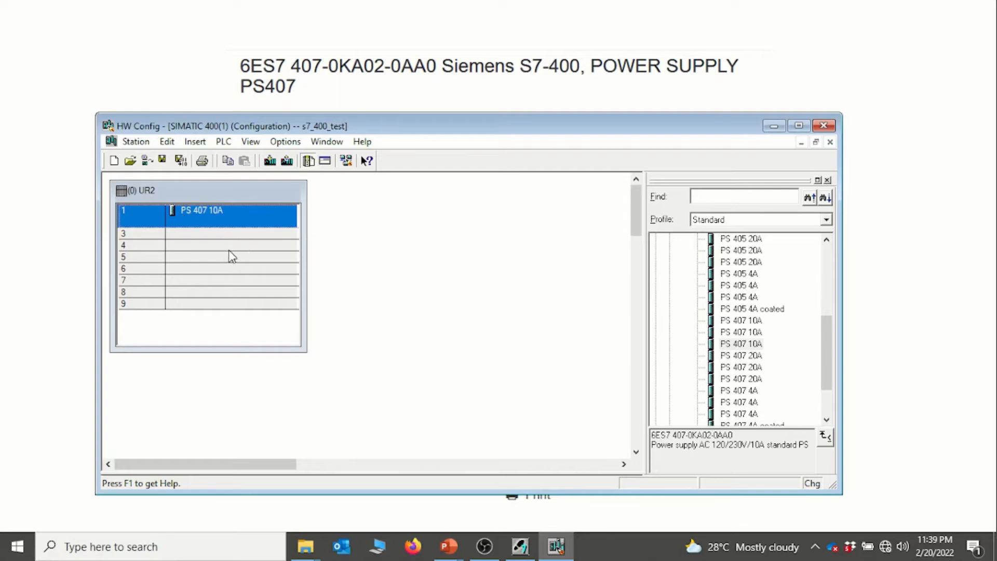
# Select slot 3 of the UR2 rack, and in the hardware catalog collapse PS-400 and expand CPU-400.
pyautogui.click(232, 235)
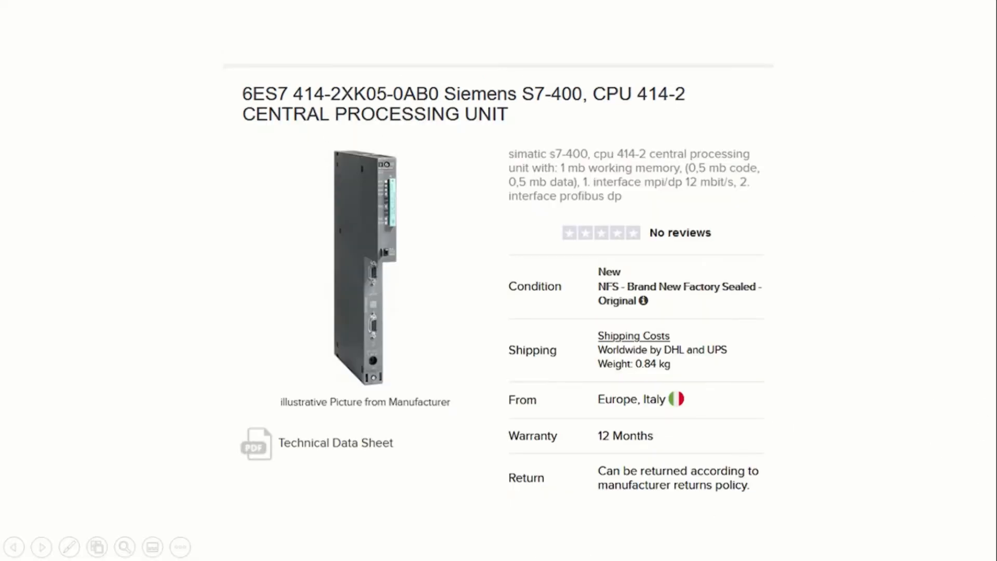
pyautogui.hotkey('alt', 'Tab')
pyautogui.moveTo(829, 362); pyautogui.dragTo(828, 330)
pyautogui.click(684, 286)
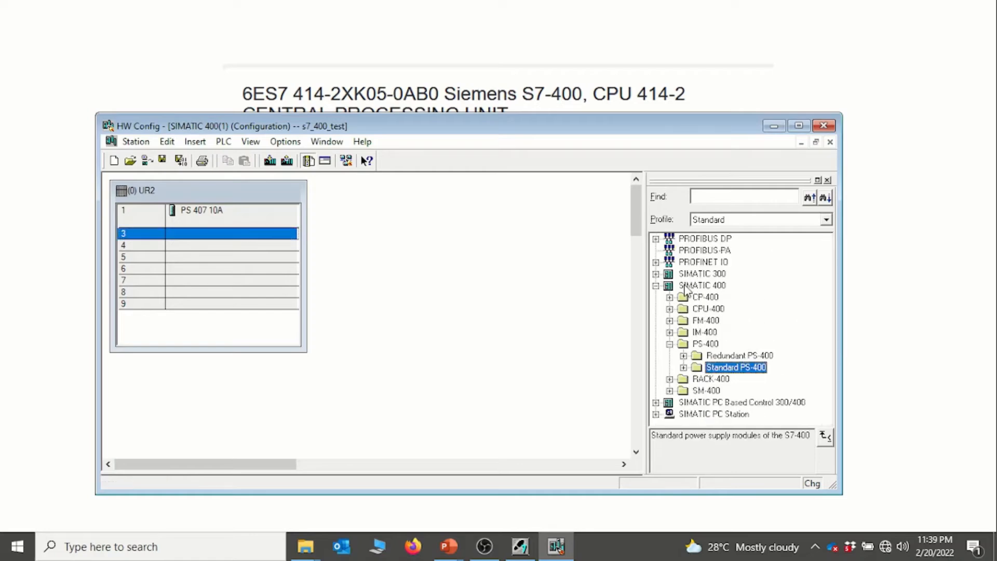
pyautogui.click(670, 343)
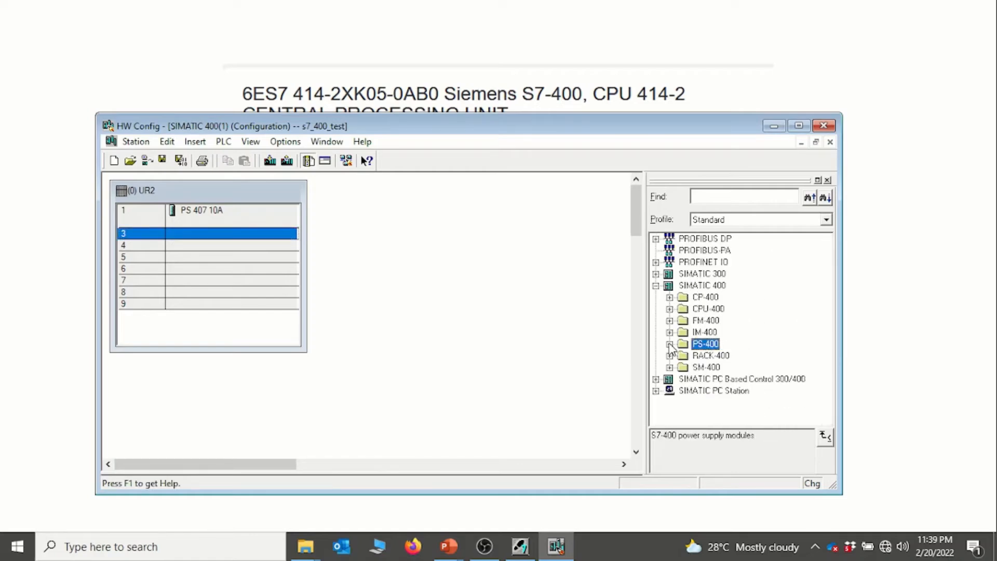
pyautogui.click(669, 309)
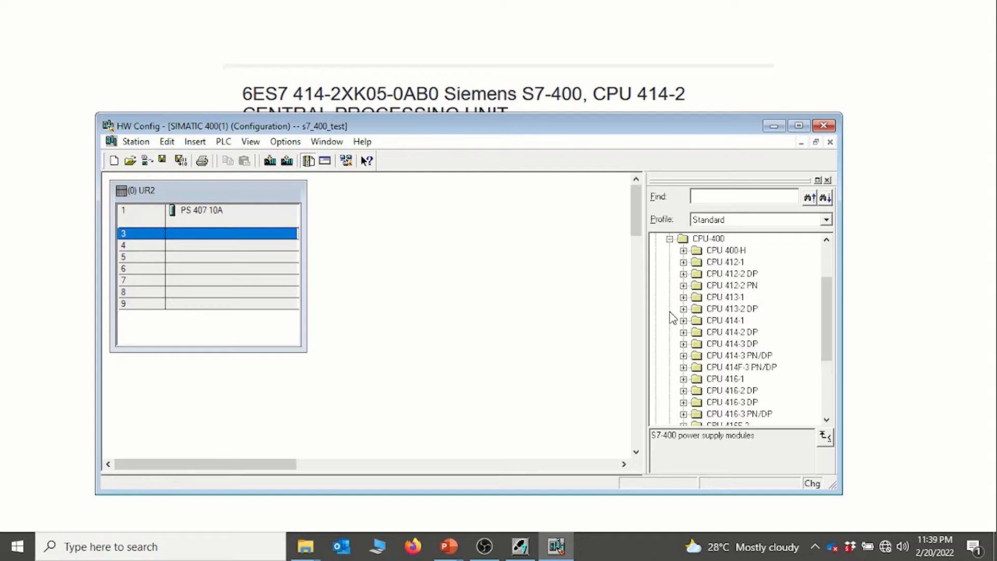
# Place version V5.0 of the CPU 414-2 DP, order number 6ES7 414-2XK05-0AB0, in slot 3 of the UR2 rack.
pyautogui.moveTo(827, 311); pyautogui.dragTo(828, 331)
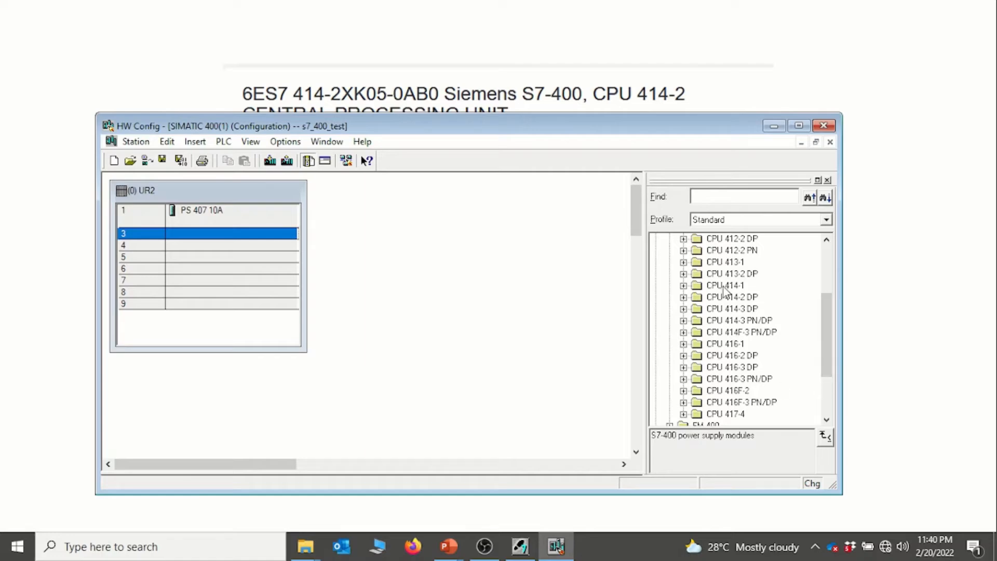
pyautogui.click(739, 299)
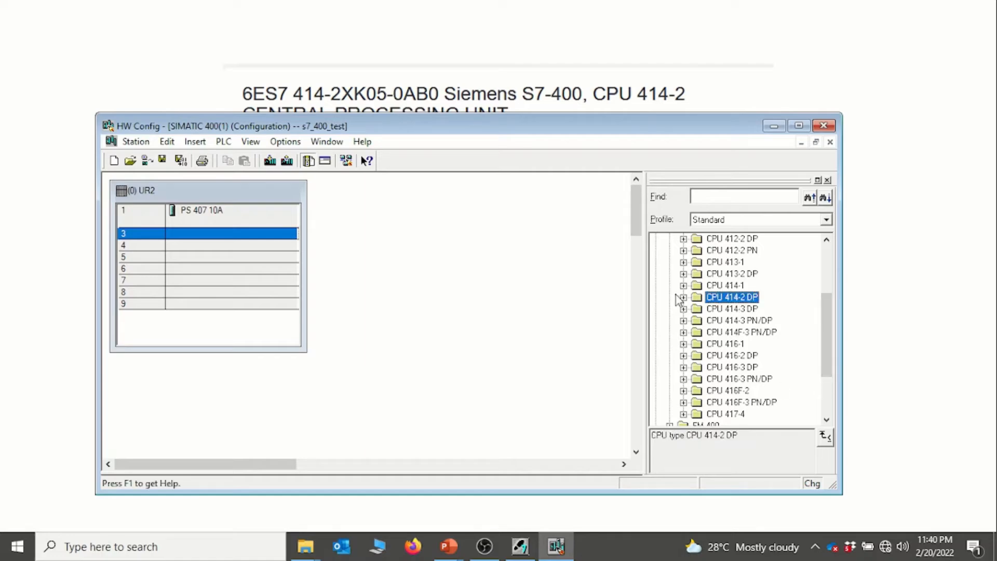
pyautogui.click(683, 298)
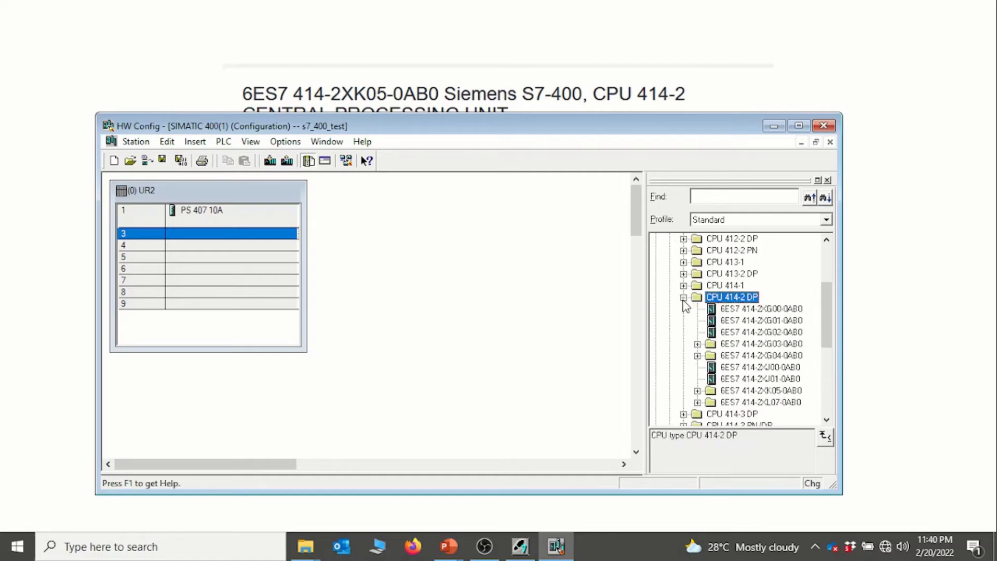
pyautogui.click(777, 393)
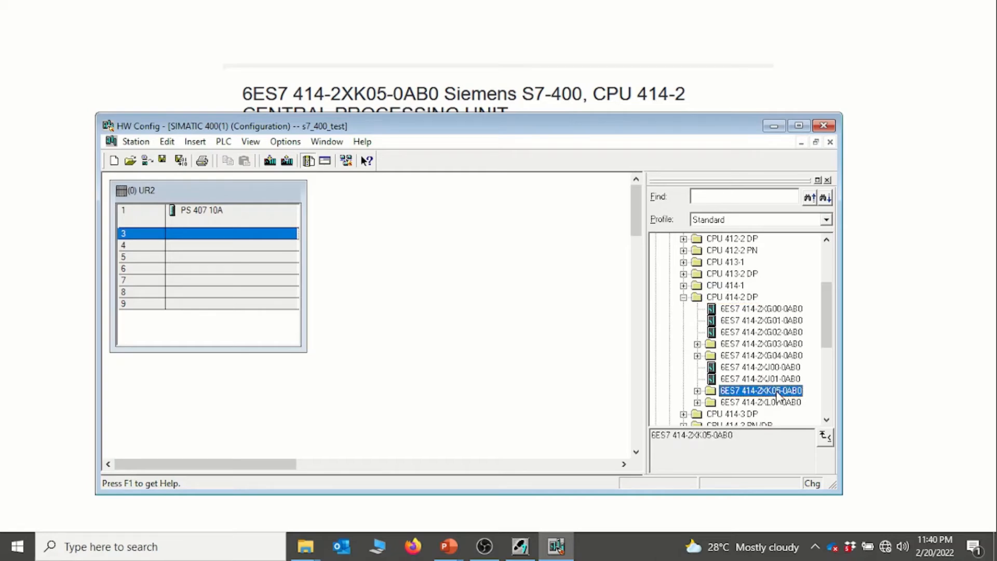
pyautogui.click(697, 390)
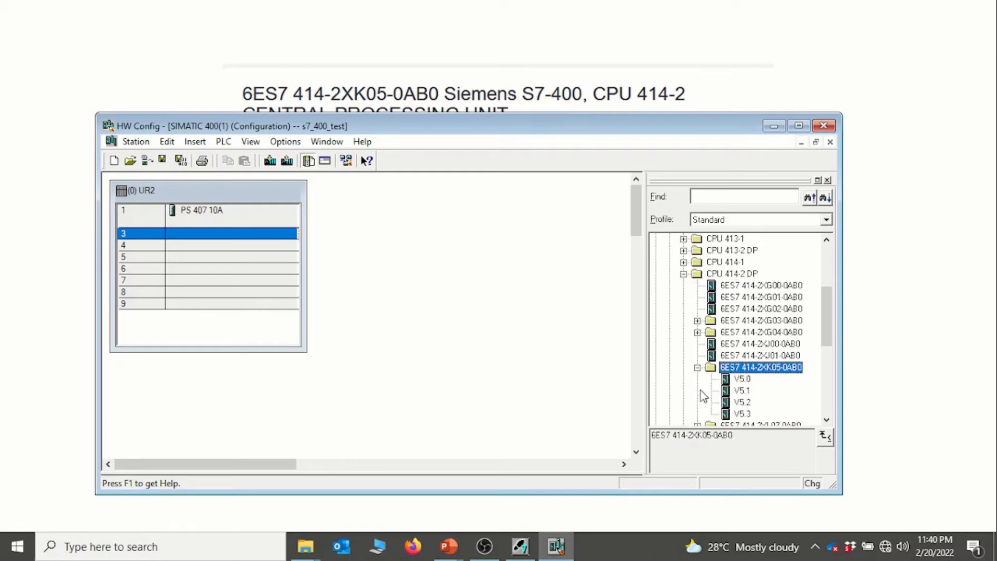
pyautogui.click(741, 380)
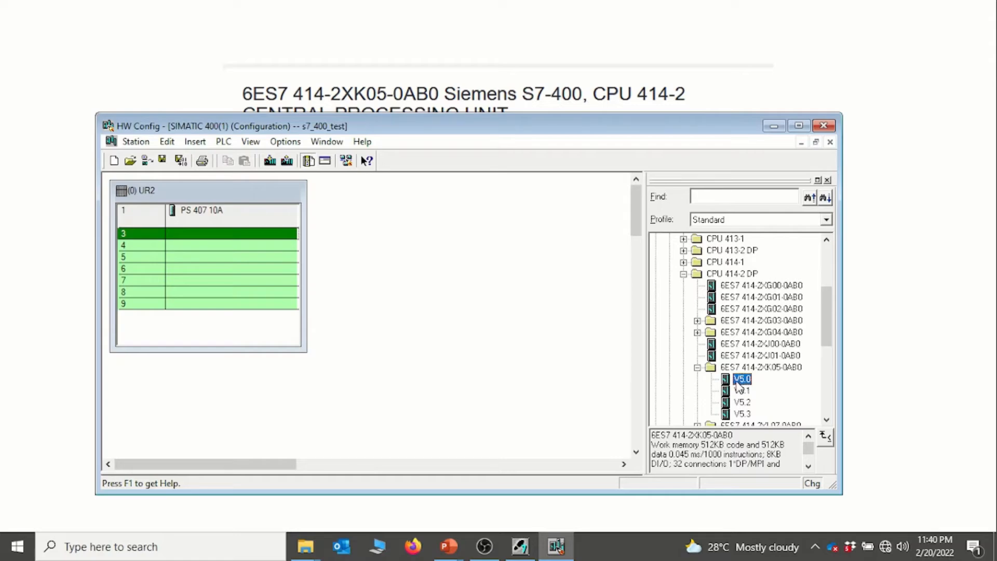
pyautogui.moveTo(740, 387); pyautogui.dragTo(142, 234)
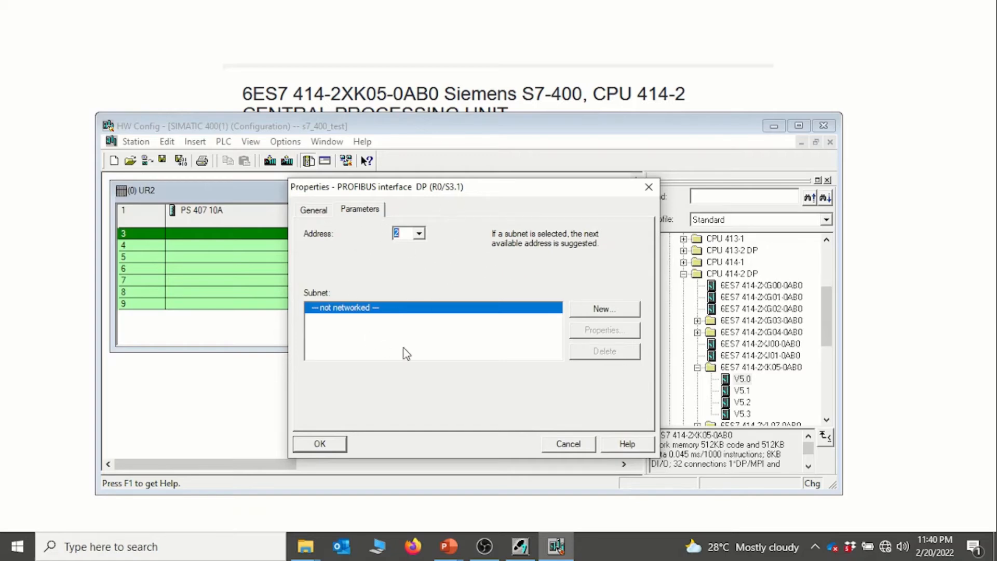
# Connect the CPU's DP interface to a new 1.5 Mbps PROFIBUS subnet and shift the DP master system line farther from the rack.
pyautogui.click(602, 310)
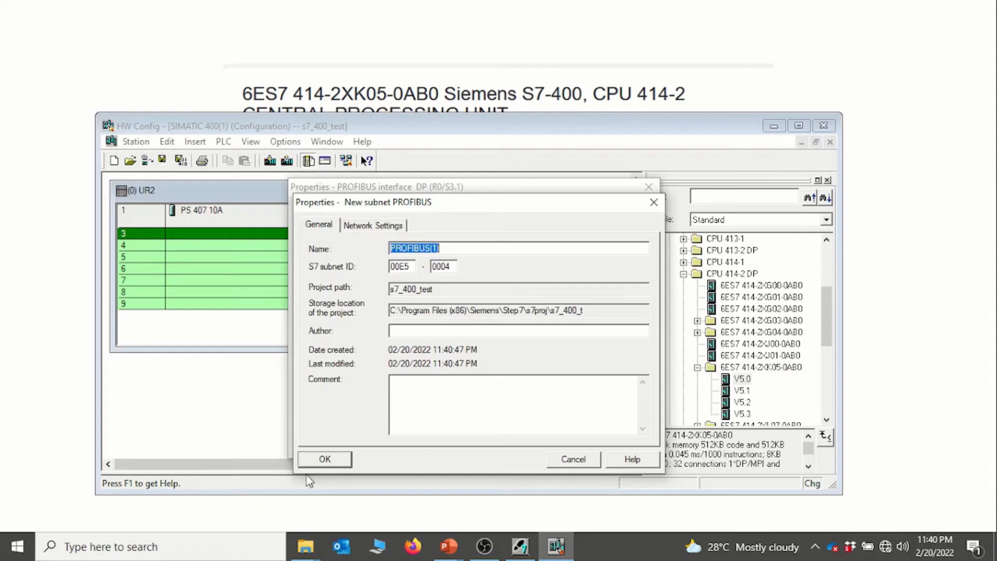
pyautogui.click(317, 462)
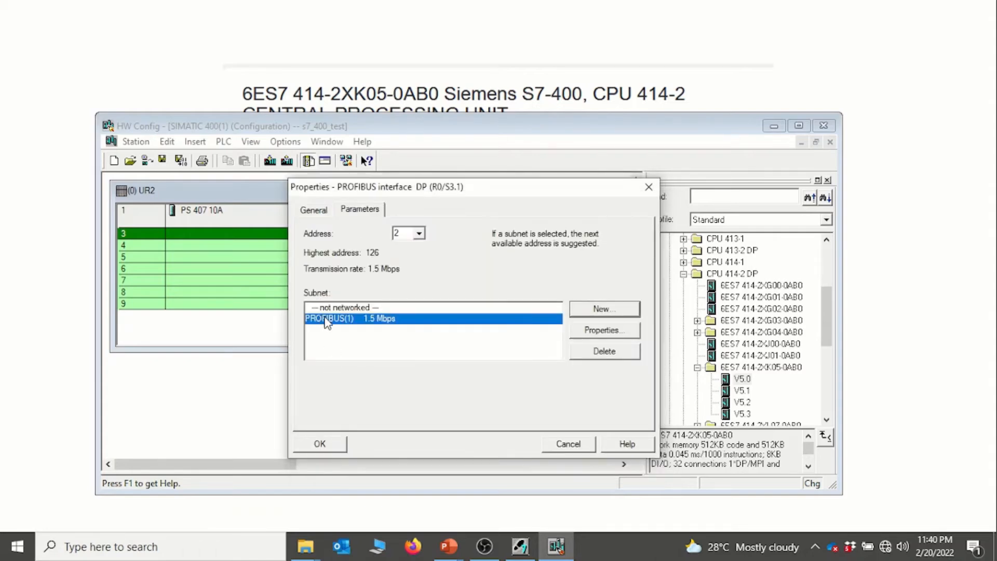
pyautogui.click(320, 445)
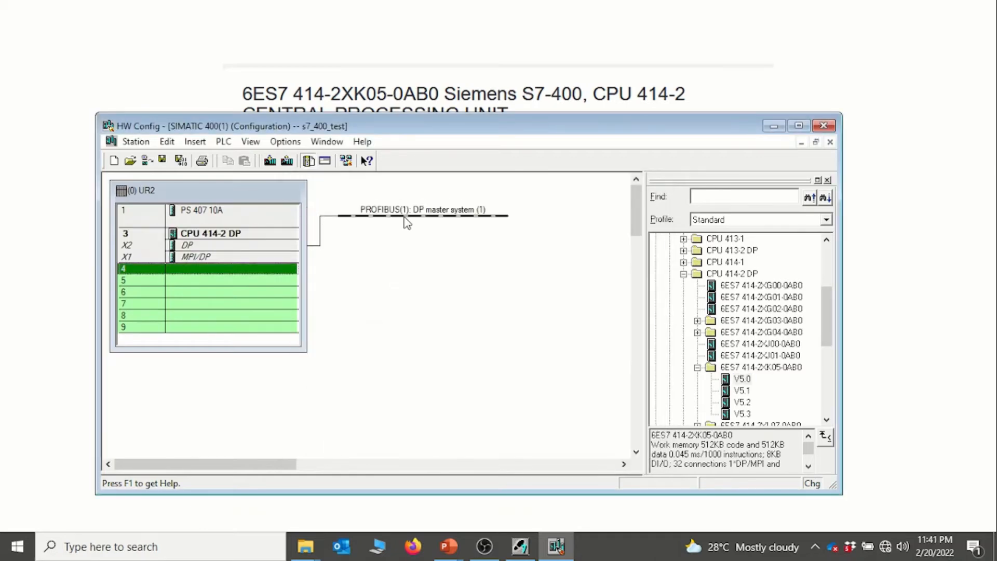
pyautogui.moveTo(407, 221); pyautogui.dragTo(466, 215)
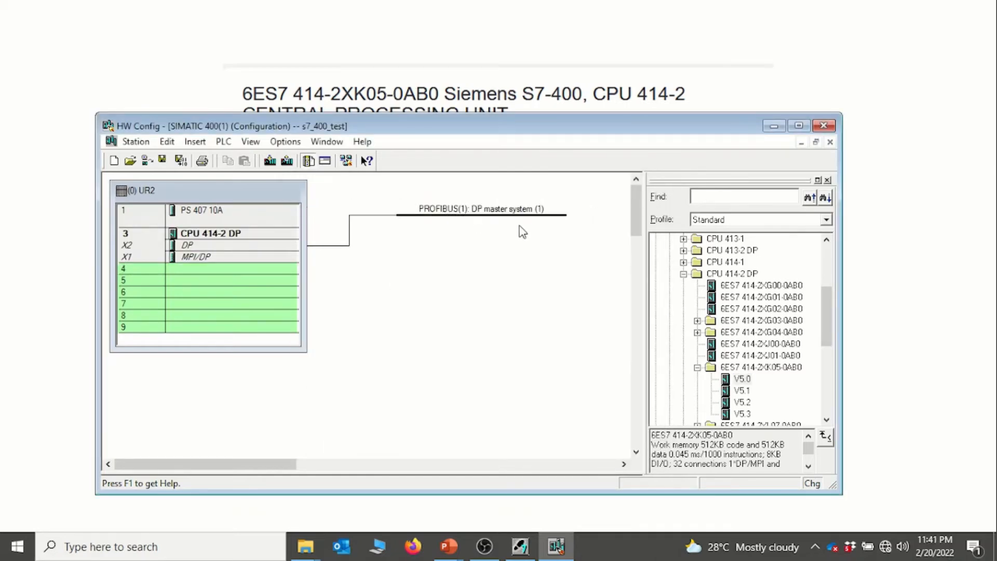
pyautogui.click(457, 217)
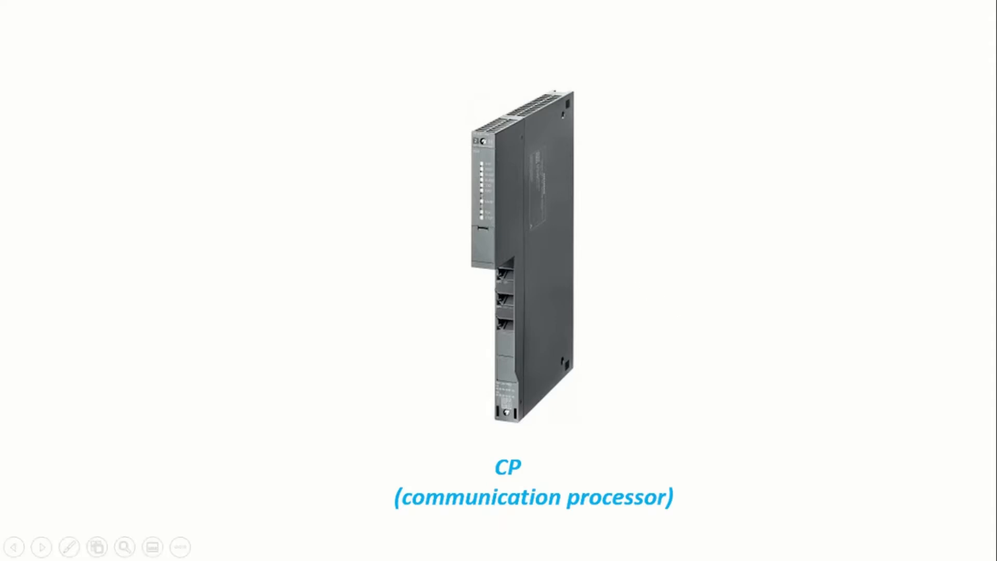
# Return to HW Config from the communication processor slide, maximize the window and enlarge the station view.
pyautogui.hotkey('alt', 'Tab')
pyautogui.click(798, 123)
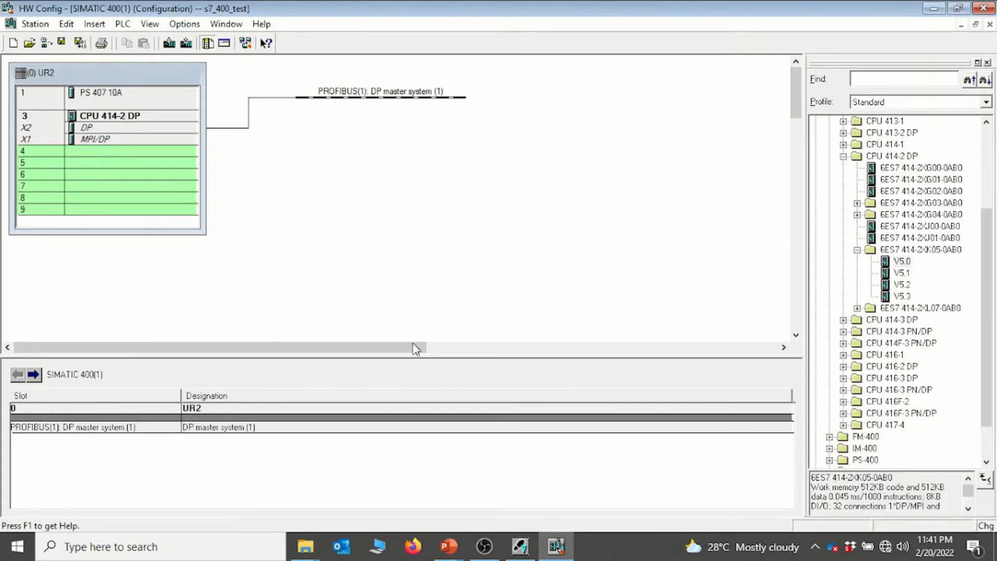
pyautogui.moveTo(440, 358); pyautogui.dragTo(439, 404)
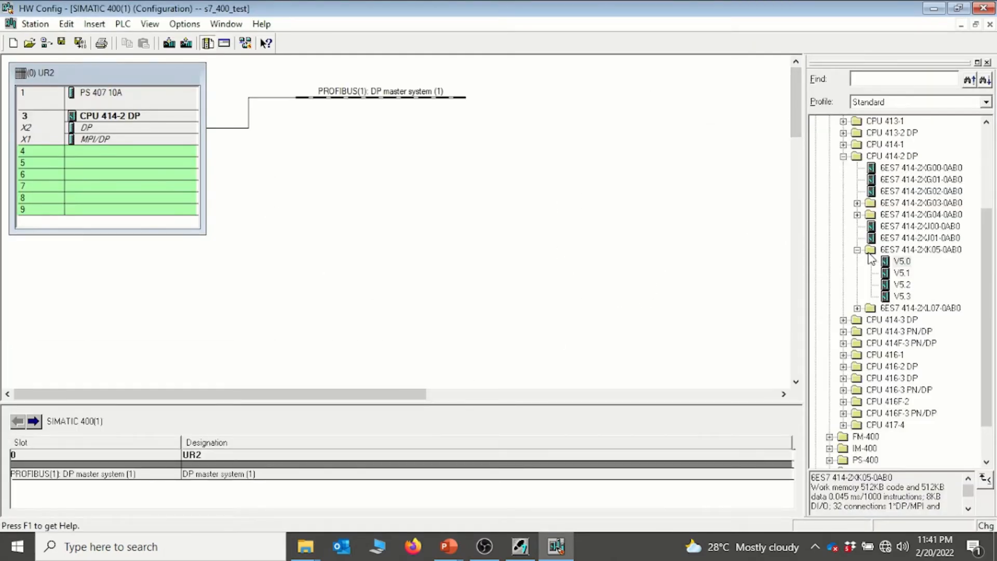
# Collapse the CPU folders in the hardware catalog and expand the Industrial Ethernet group under CP-400.
pyautogui.click(870, 251)
pyautogui.click(843, 156)
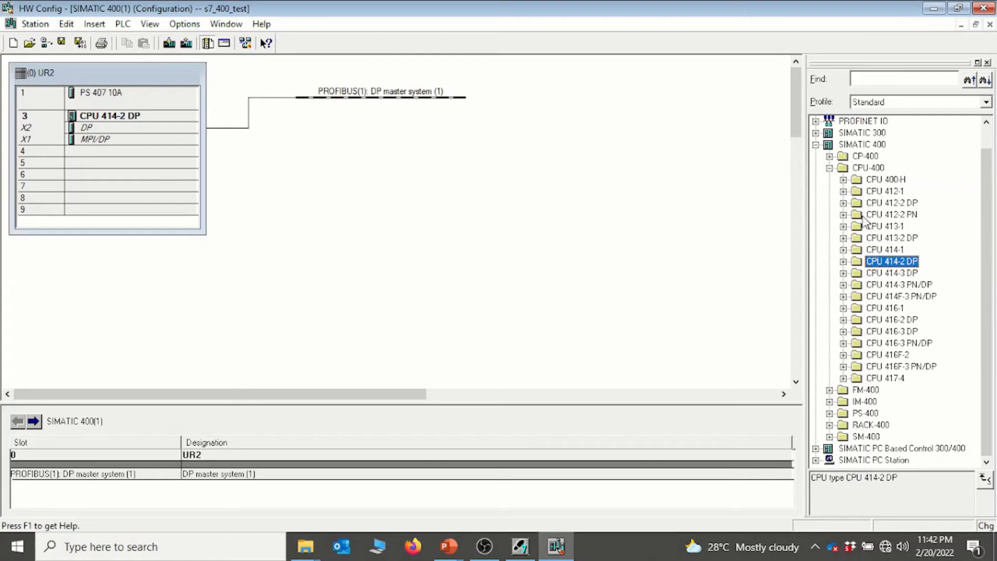
pyautogui.click(829, 168)
pyautogui.click(829, 180)
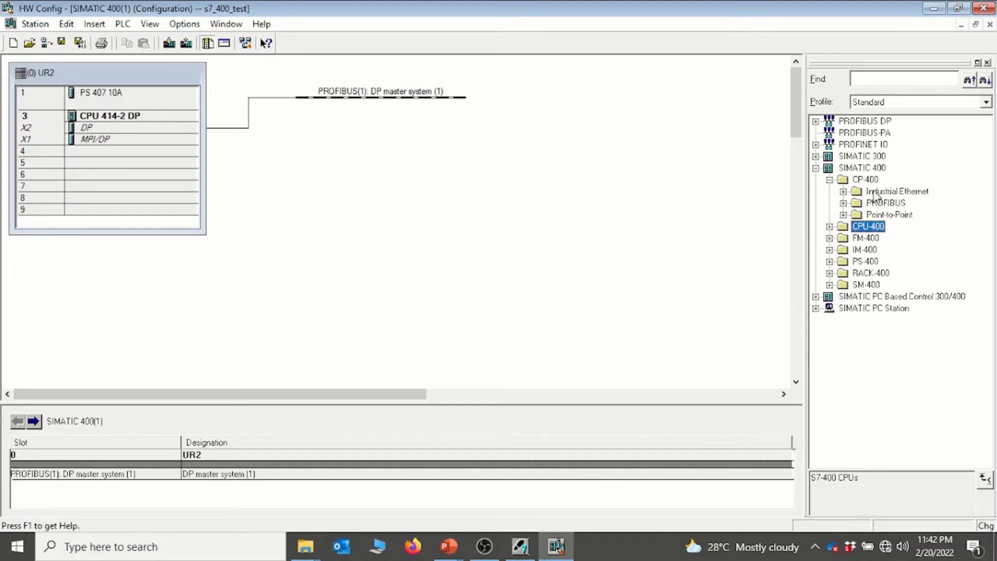
pyautogui.click(843, 192)
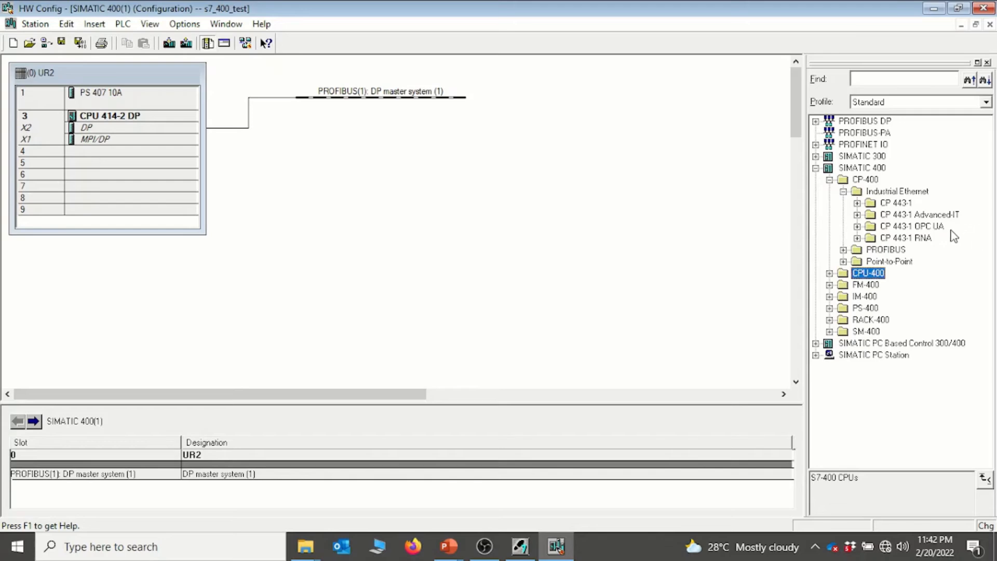
# Insert version V1.0 of the CP 443-1 RNA module 6GK7 442-1RX00-0XE0 into slot 4 of the UR2 rack.
pyautogui.click(857, 239)
pyautogui.click(871, 250)
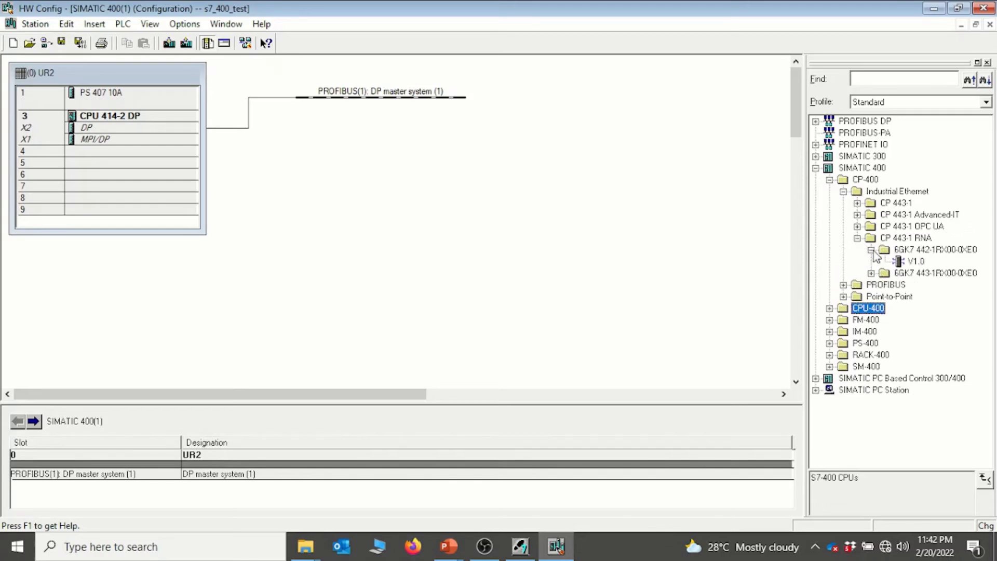
pyautogui.click(905, 262)
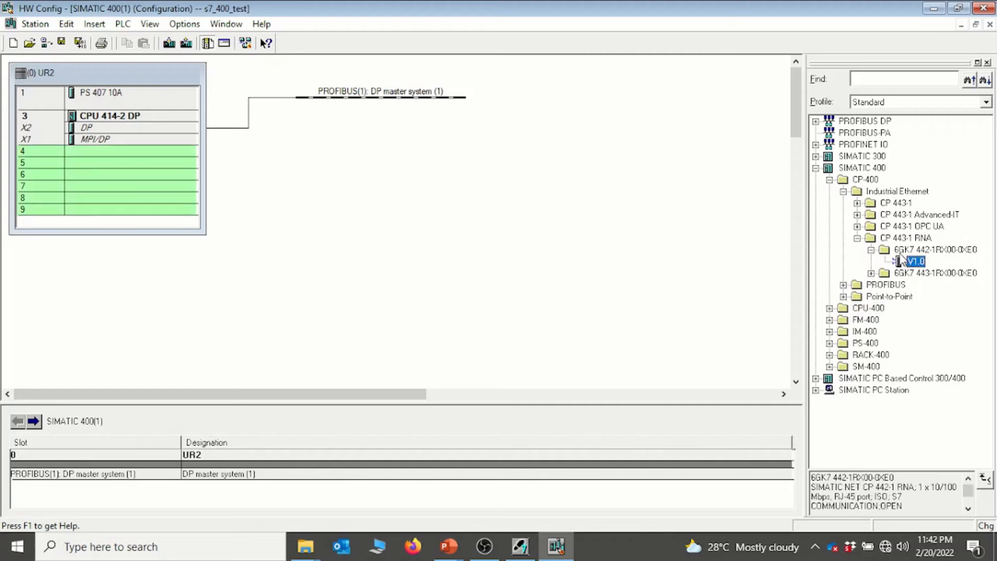
pyautogui.click(149, 158)
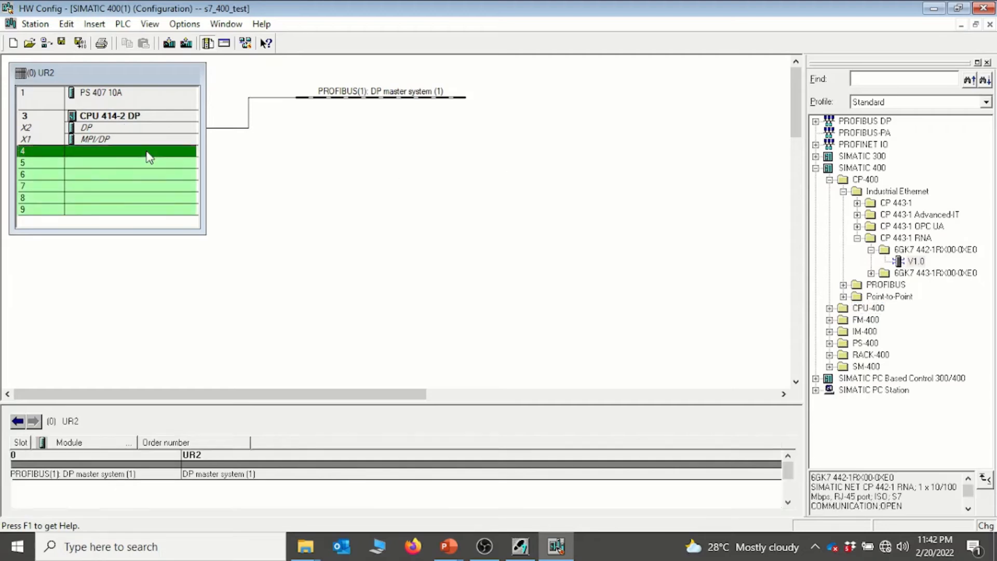
pyautogui.doubleClick(911, 262)
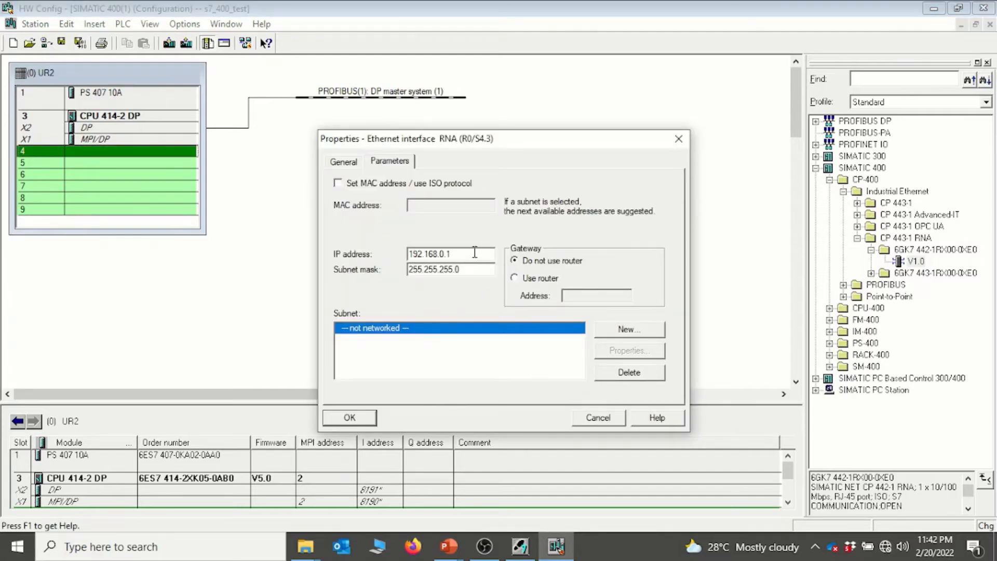
# Create a new Industrial Ethernet subnet for the communication processor's interface with IP address 192.168.0.1 and accept the interface properties.
pyautogui.moveTo(459, 254); pyautogui.dragTo(347, 261)
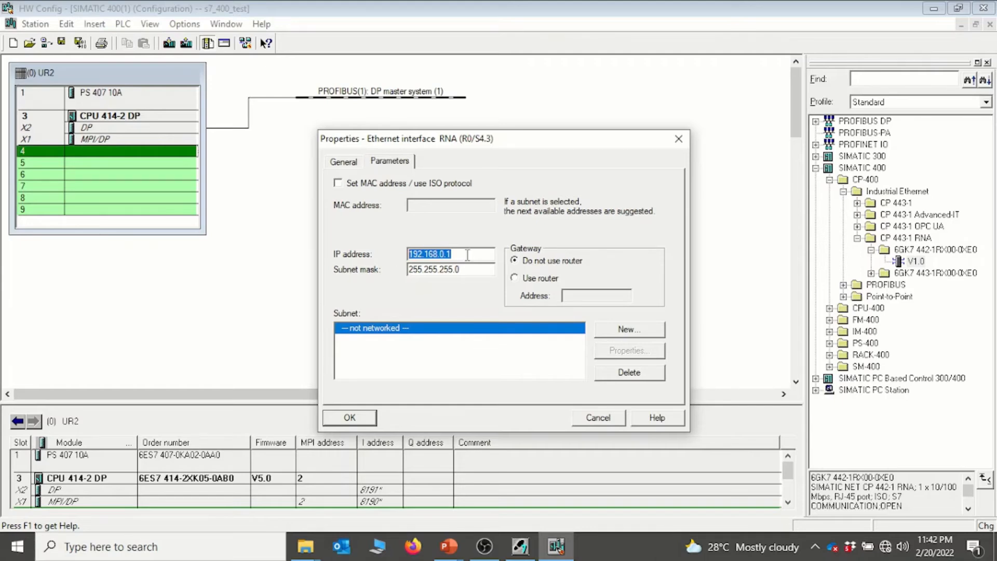
pyautogui.click(625, 331)
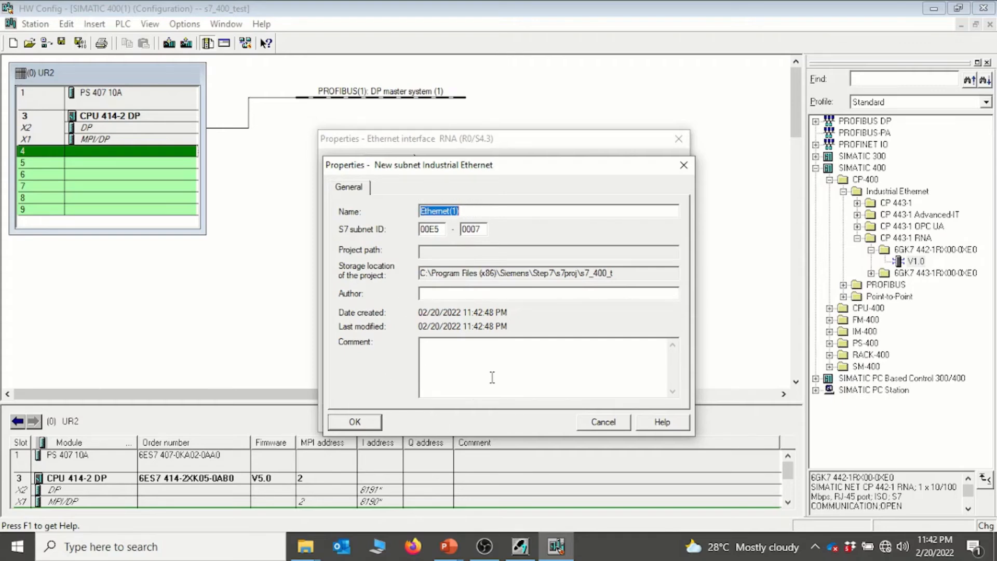
pyautogui.click(355, 422)
pyautogui.click(363, 419)
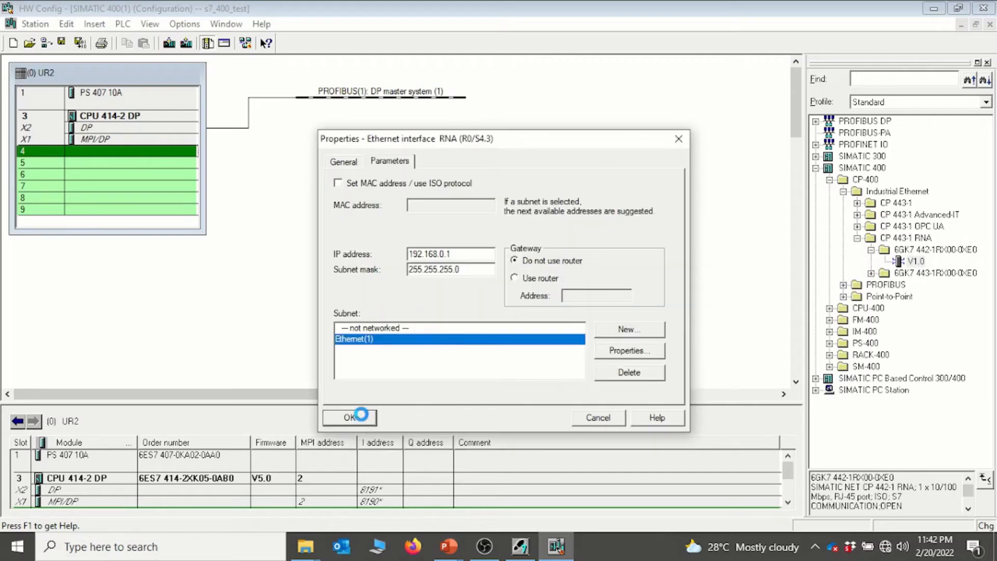
# Review the power supply, CPU and communication processor in the UR2 rack, and enlarge the module details table.
pyautogui.click(333, 228)
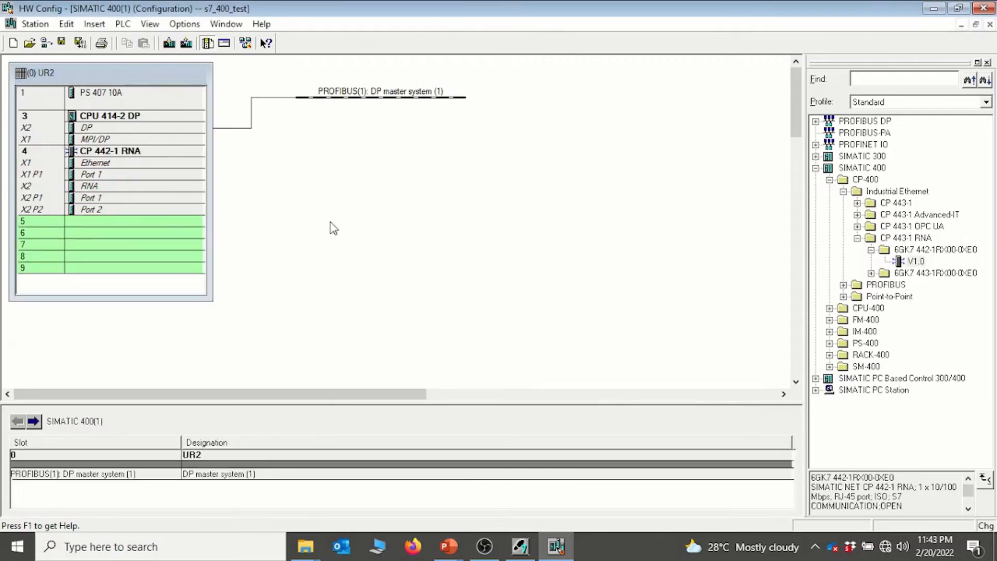
pyautogui.click(115, 92)
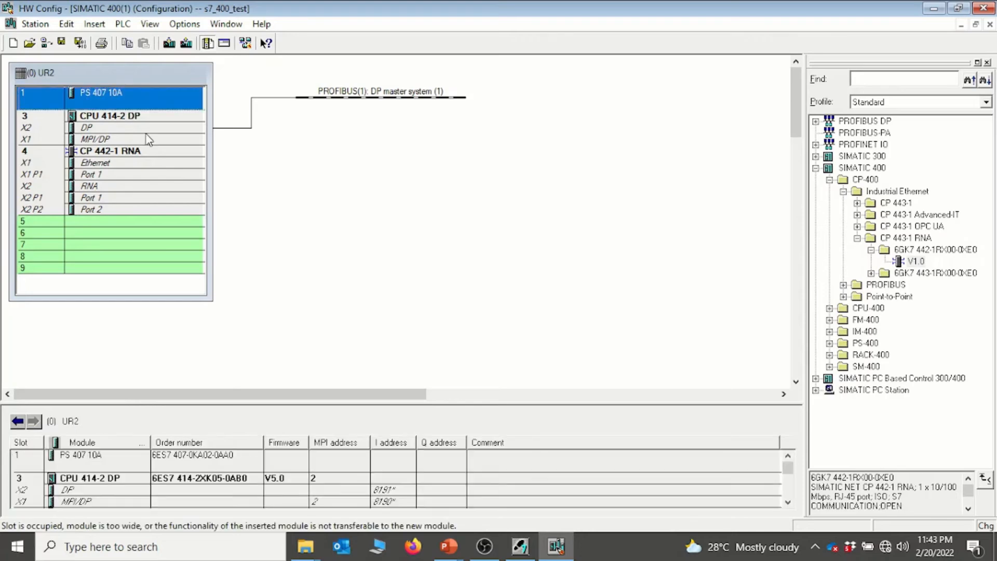
pyautogui.click(147, 117)
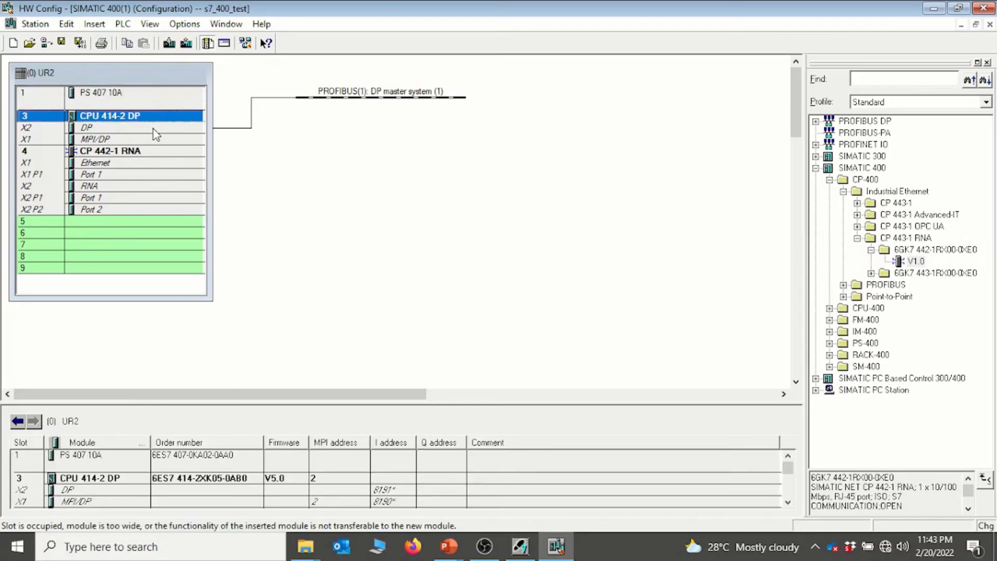
pyautogui.click(152, 154)
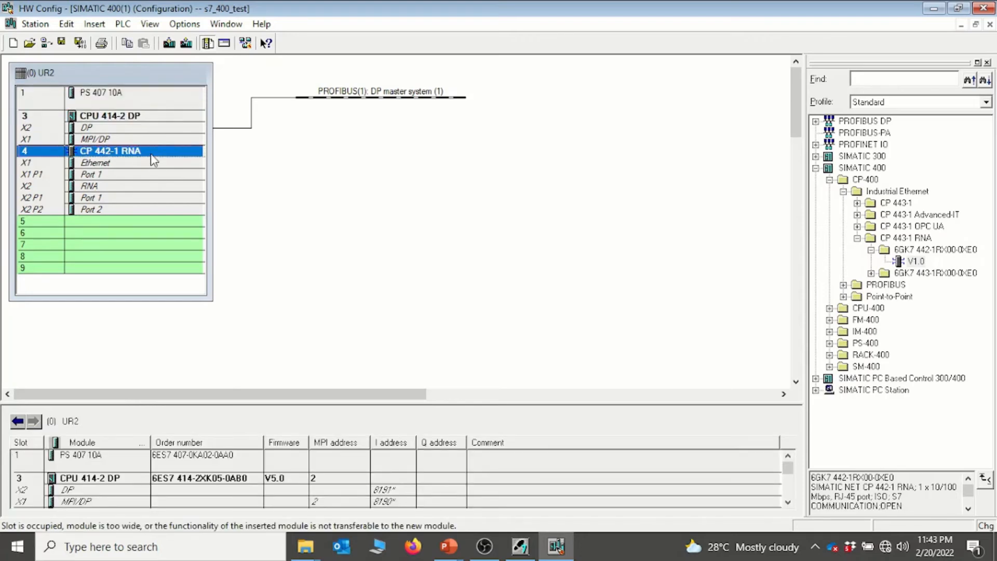
pyautogui.click(476, 205)
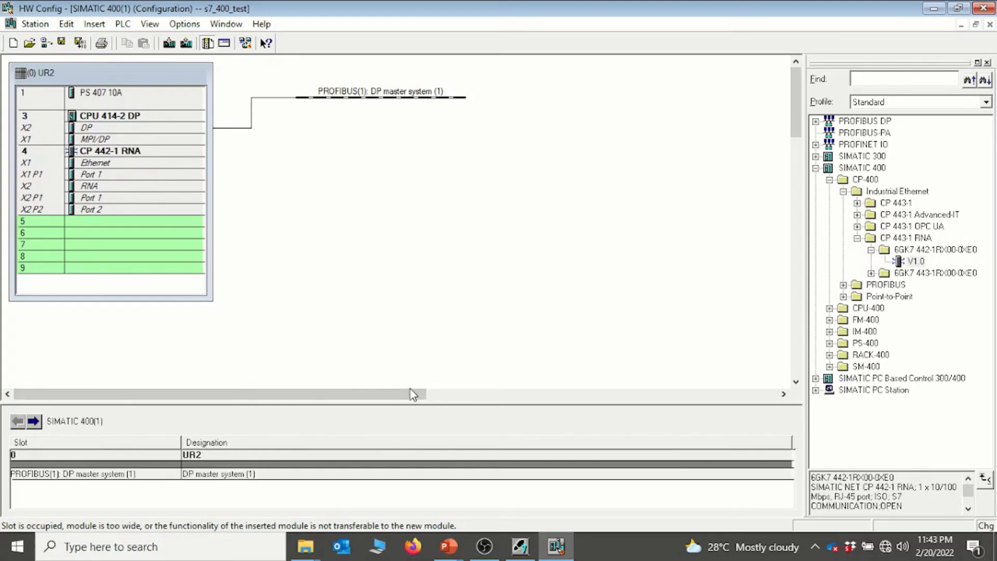
pyautogui.moveTo(415, 405); pyautogui.dragTo(422, 345)
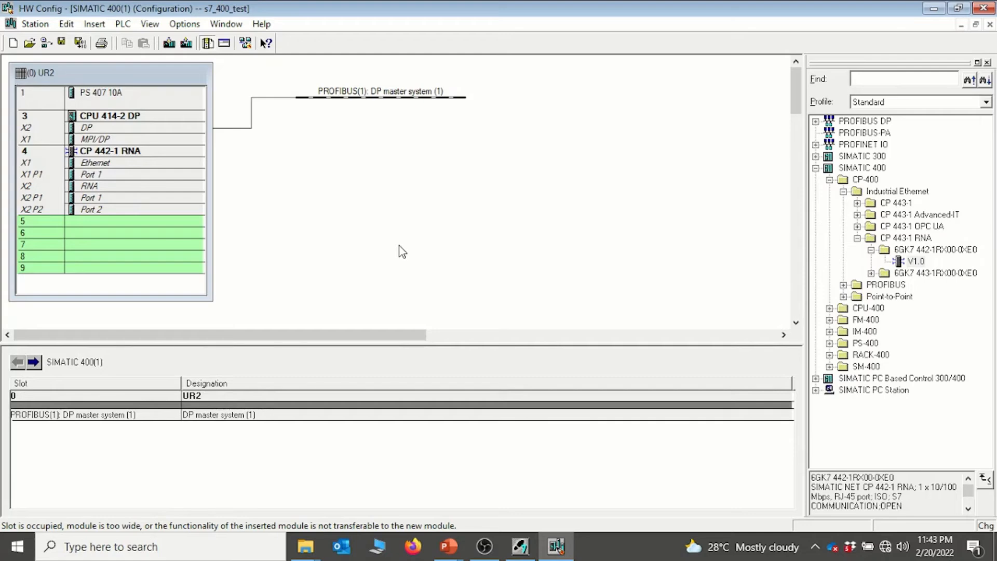
# Select slot 5 of the UR2 rack, collapse the CP-400 catalog group and expand the DI-400 modules under SM-400.
pyautogui.click(156, 224)
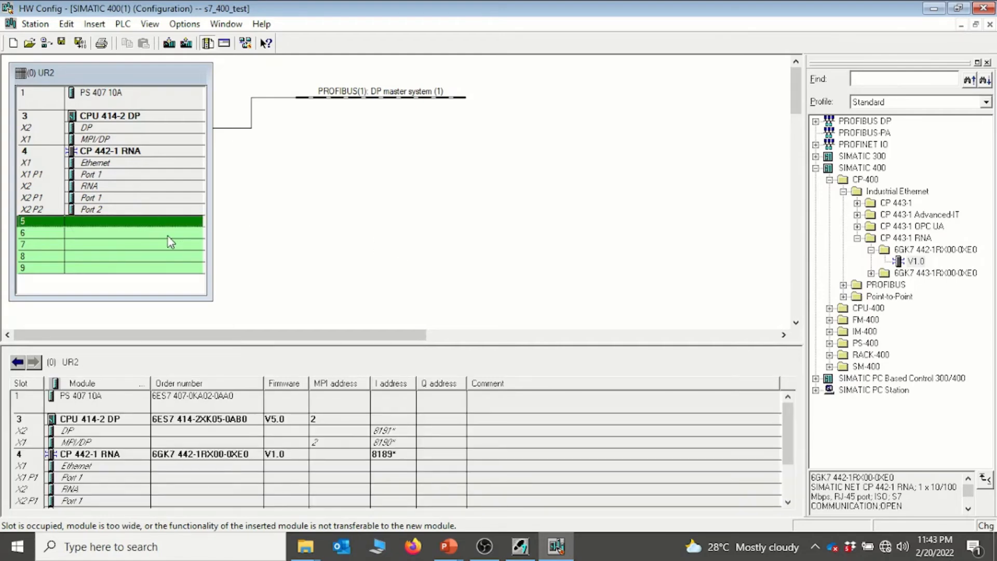
pyautogui.click(168, 235)
pyautogui.click(161, 221)
pyautogui.click(816, 168)
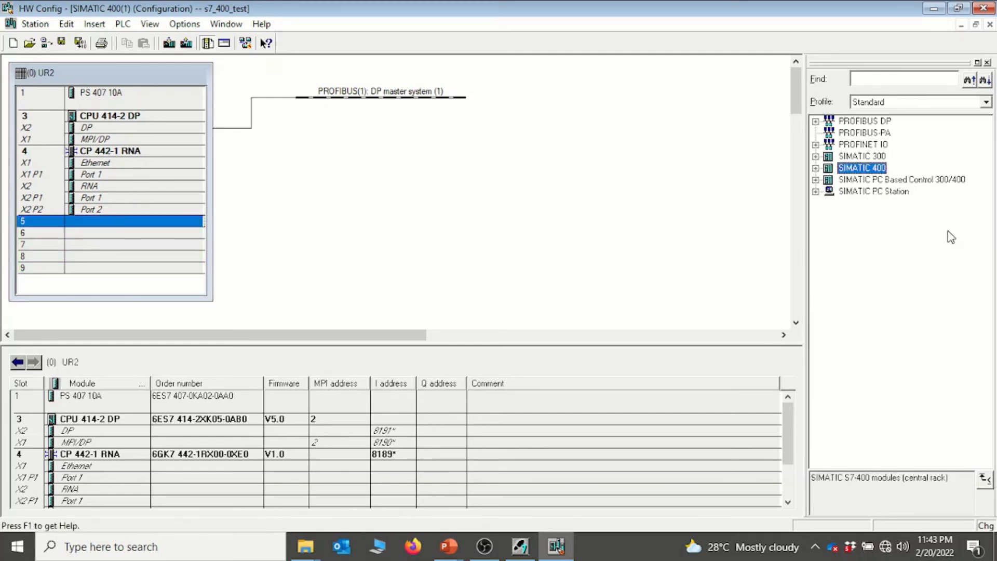
pyautogui.click(816, 170)
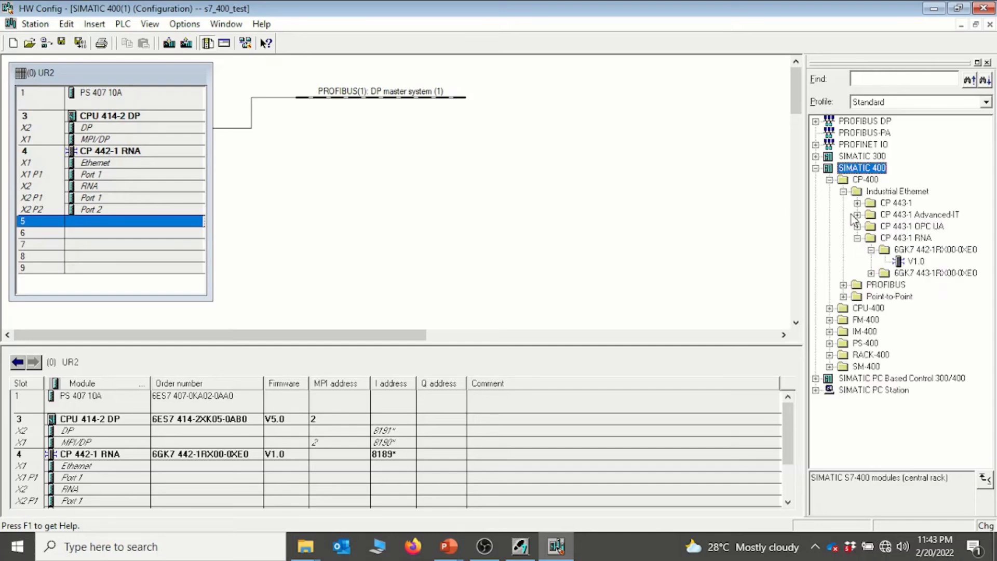
pyautogui.click(830, 179)
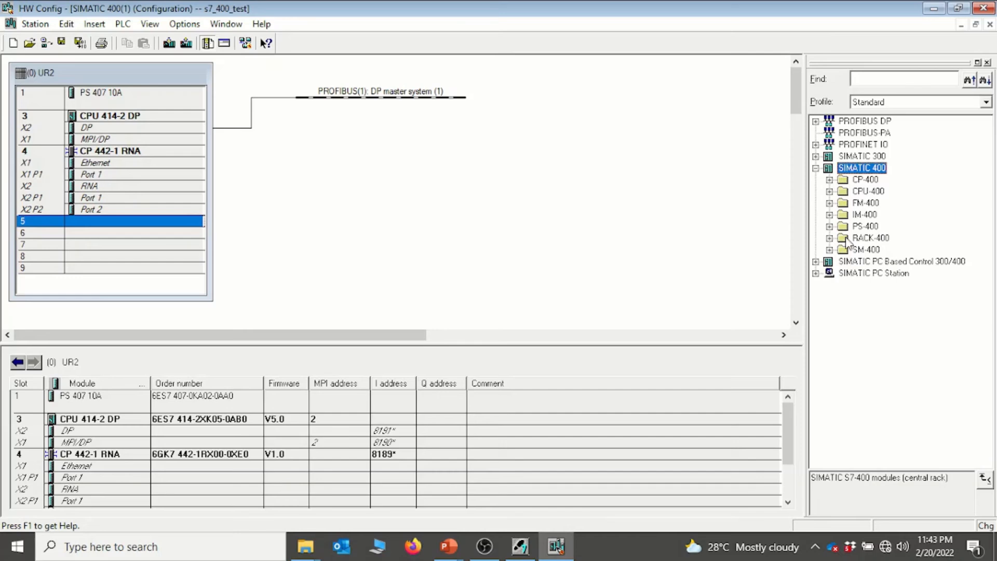
pyautogui.click(829, 250)
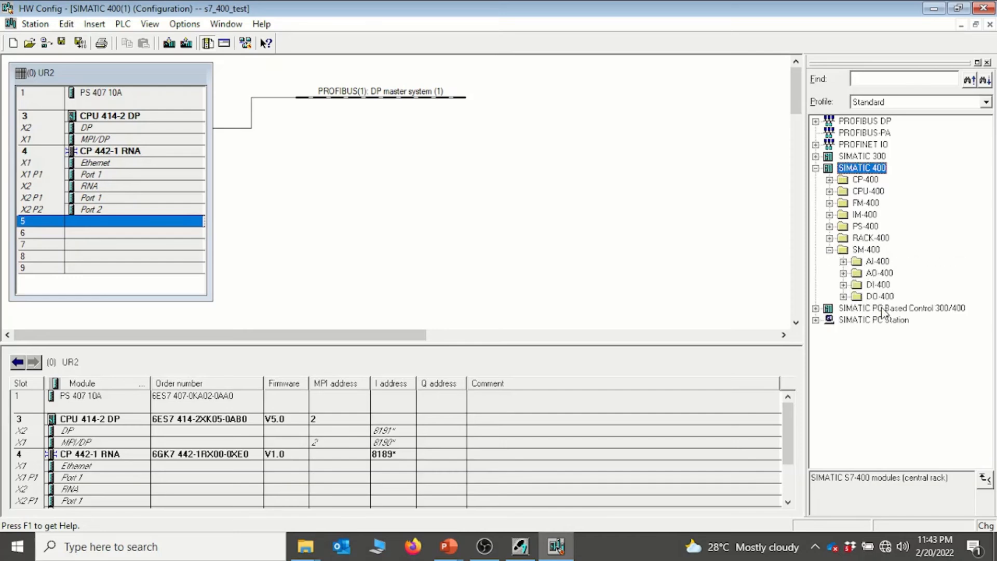
pyautogui.click(844, 286)
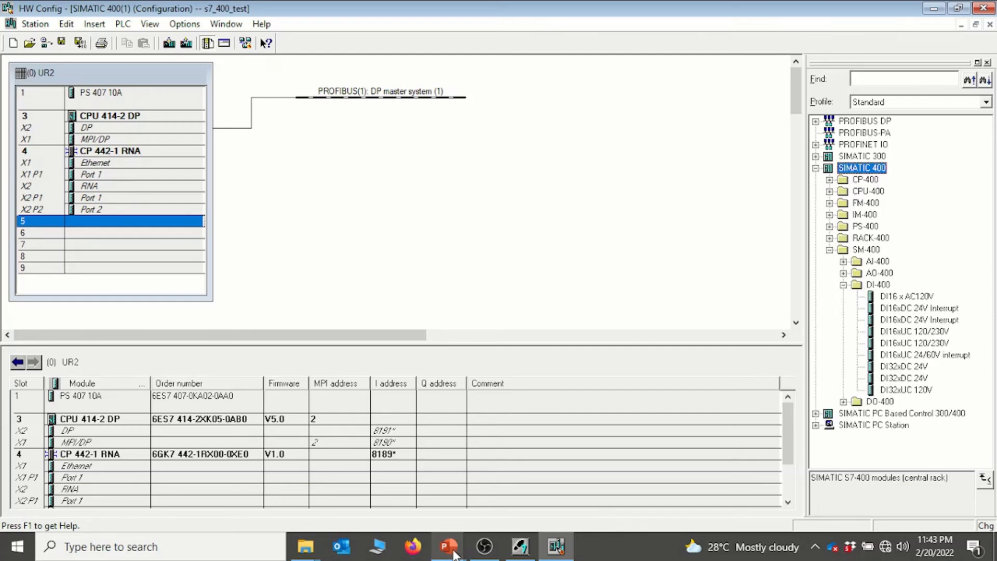
# Switch to the running PowerPoint slide show and advance to the next slide.
pyautogui.moveTo(454, 553)
pyautogui.moveTo(353, 492)
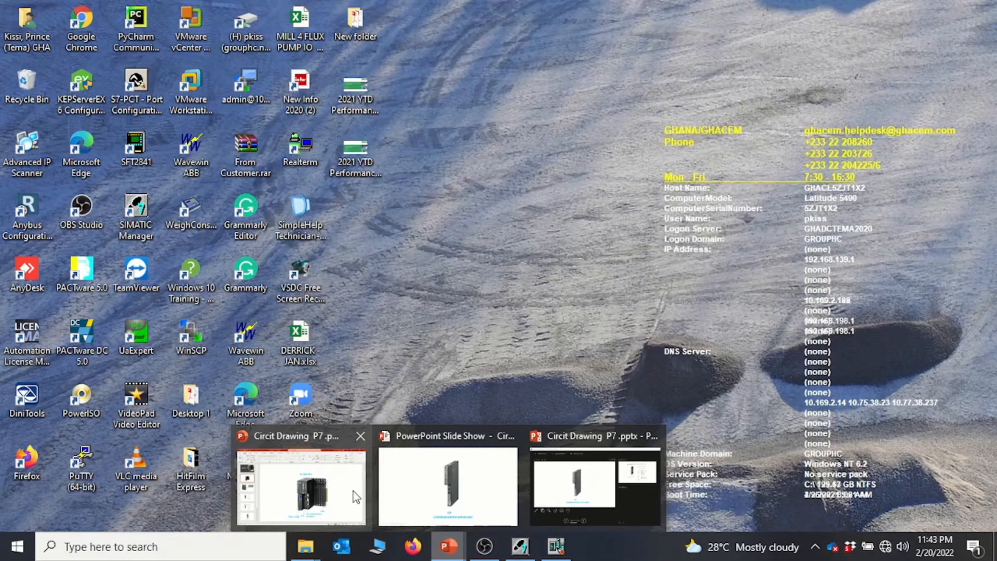
pyautogui.click(448, 485)
pyautogui.press('Right')
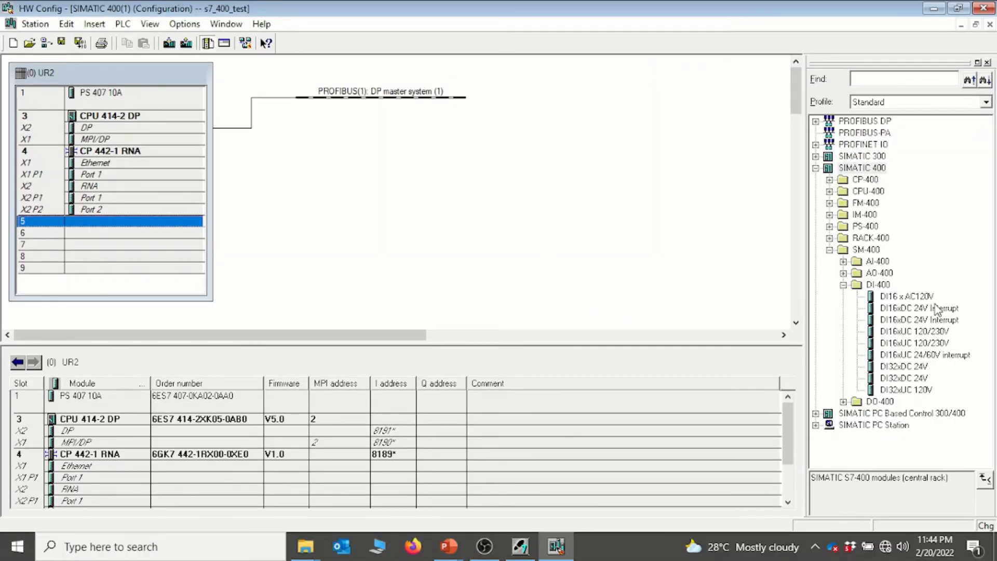
# Insert the DI16xDC 24V Interrupt digital input module 6ES7 421-7BH00-0AB0 into slot 5 of the rack.
pyautogui.click(919, 308)
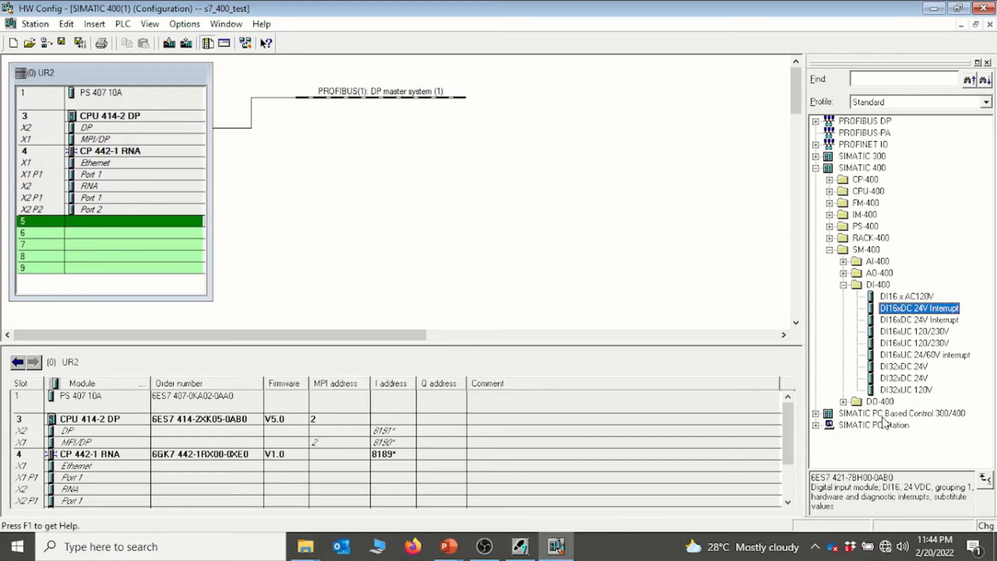
pyautogui.click(908, 310)
pyautogui.moveTo(907, 310); pyautogui.dragTo(101, 219)
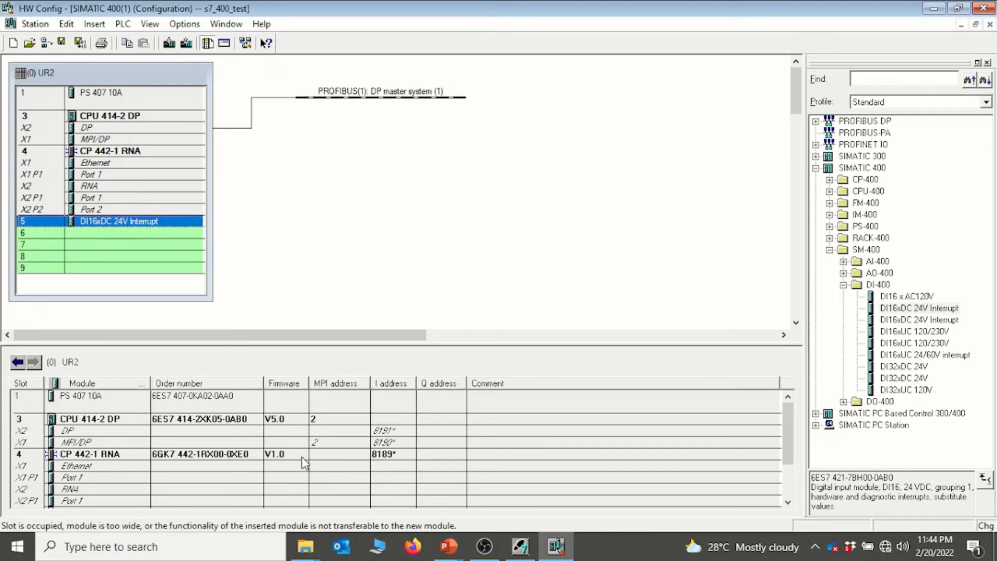
# Check the input address settings of the DI16xDC 24V Interrupt module in slot 5 and close its properties without changes.
pyautogui.scroll(-1, 333, 459)
pyautogui.click(385, 479)
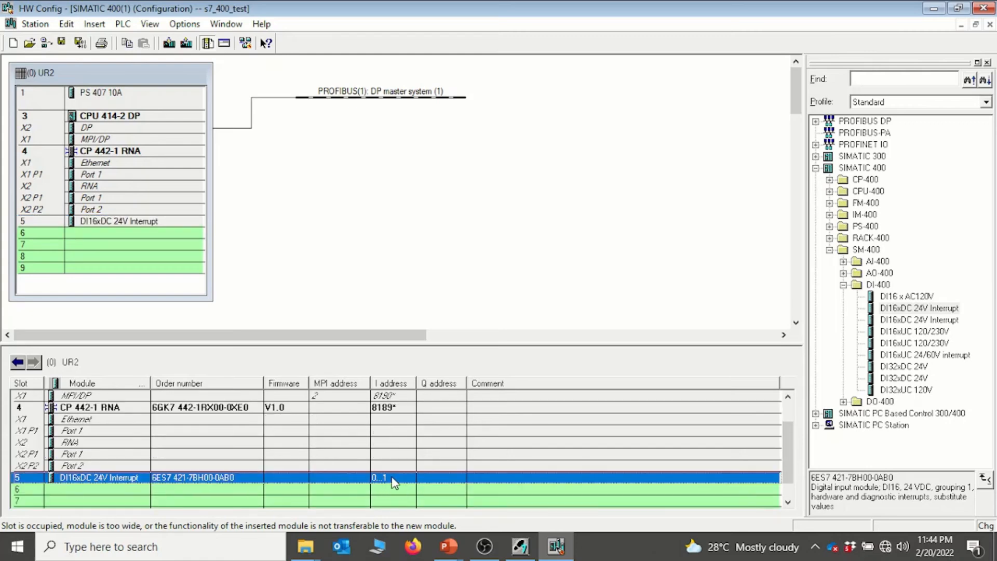
pyautogui.doubleClick(392, 479)
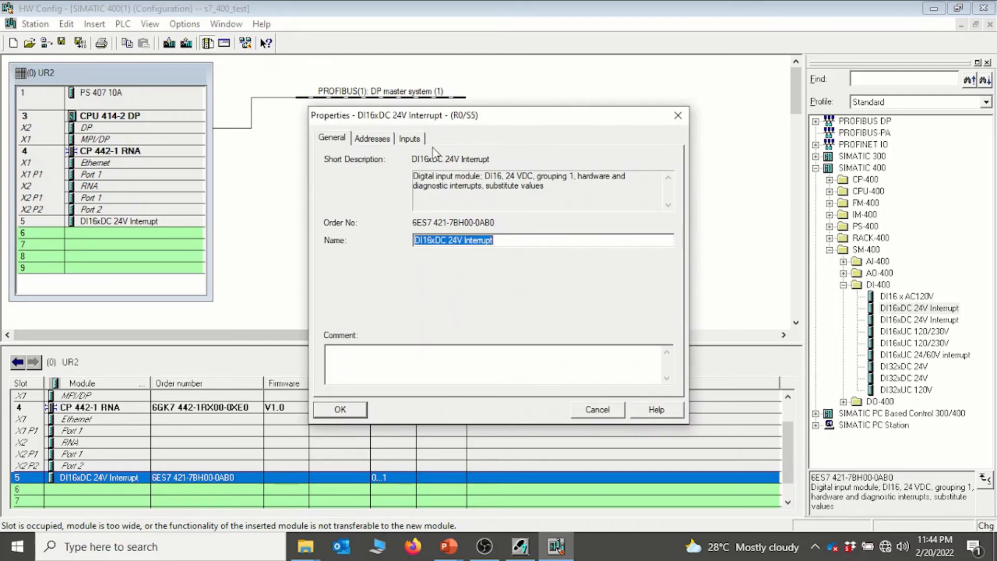
pyautogui.click(371, 138)
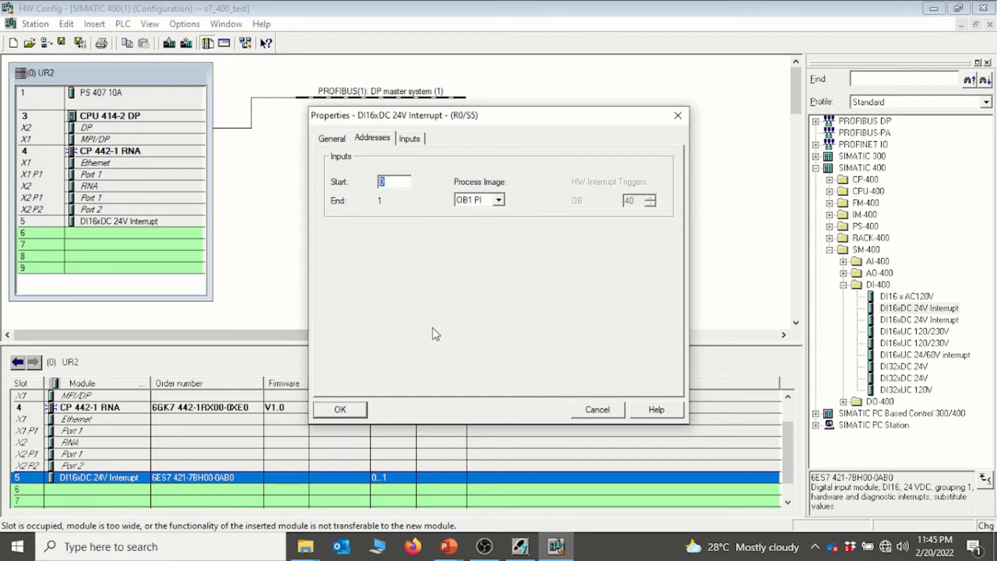
pyautogui.click(679, 117)
# Insert the DO16xDC 24V/2A digital output module 6ES7 422-1BH11-0AA0 from the DO-400 group into slot 6.
pyautogui.click(164, 237)
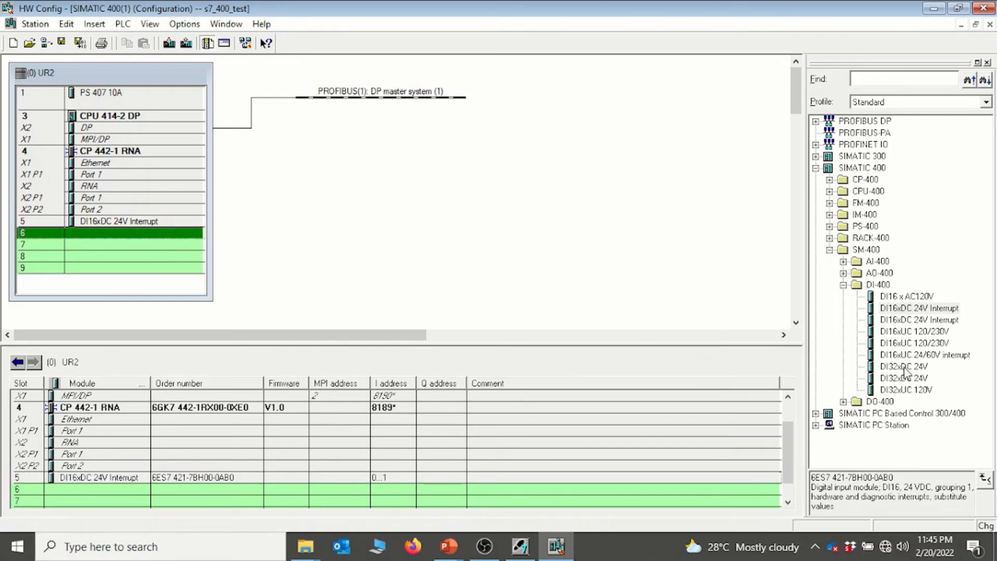
pyautogui.click(845, 285)
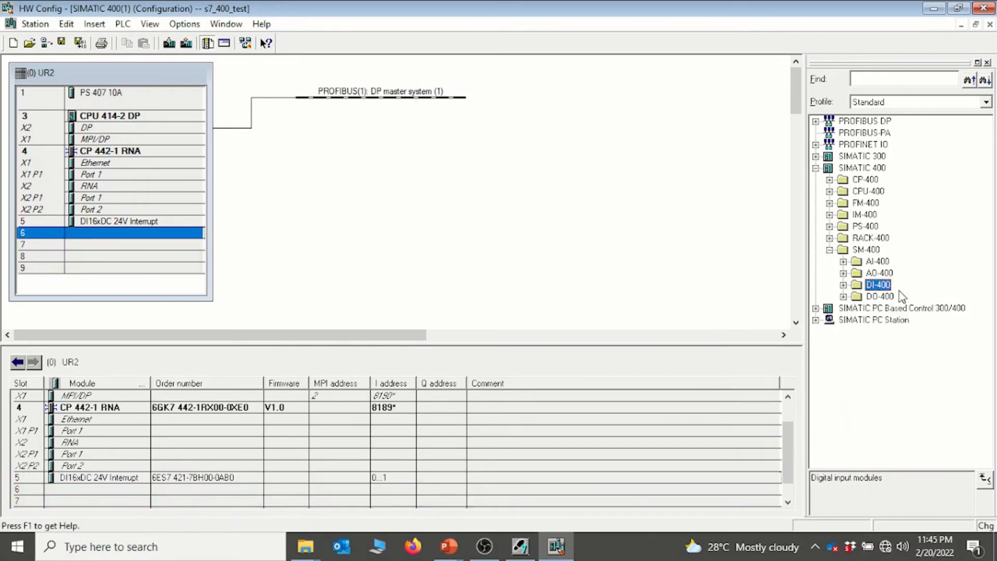
pyautogui.click(844, 296)
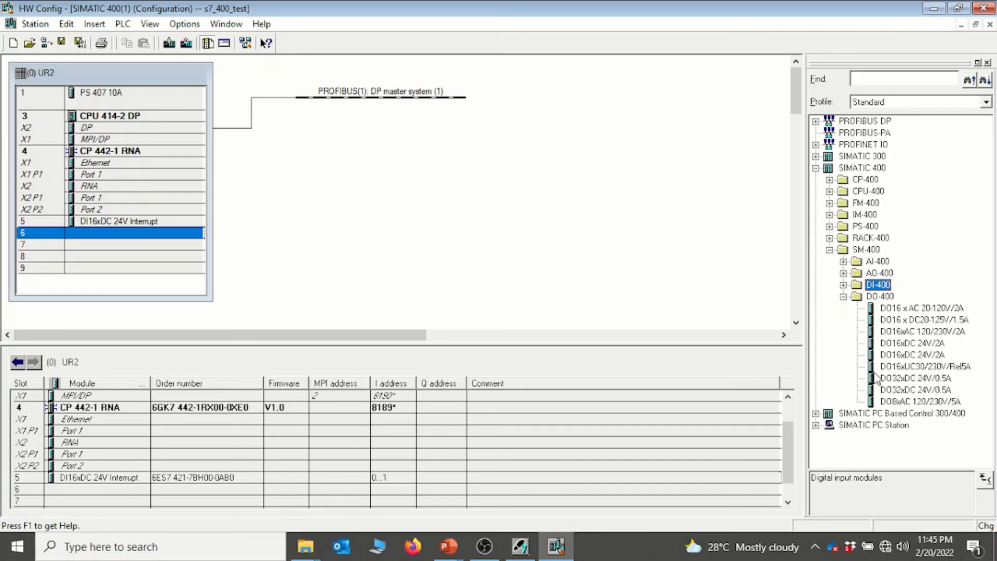
pyautogui.click(908, 356)
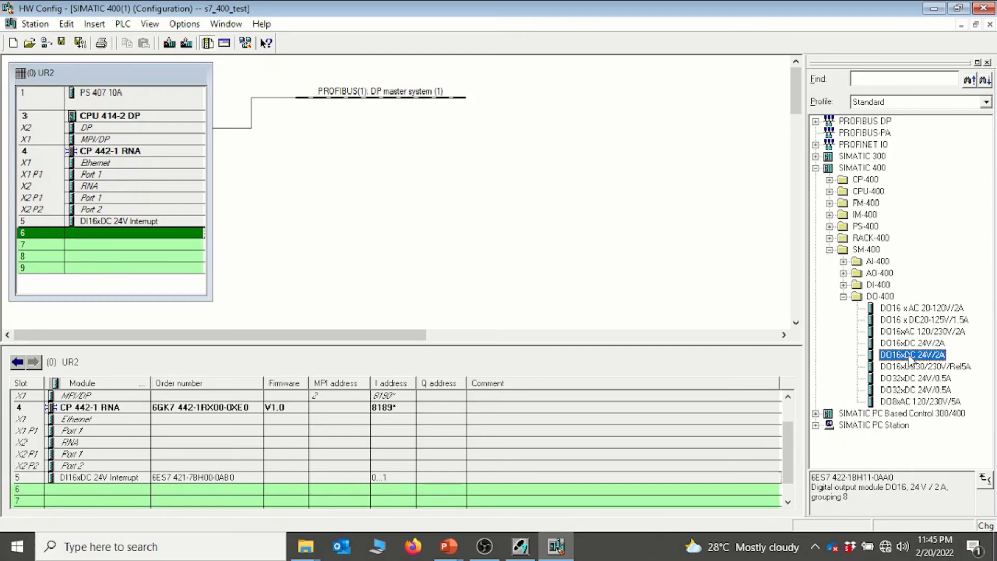
pyautogui.doubleClick(908, 356)
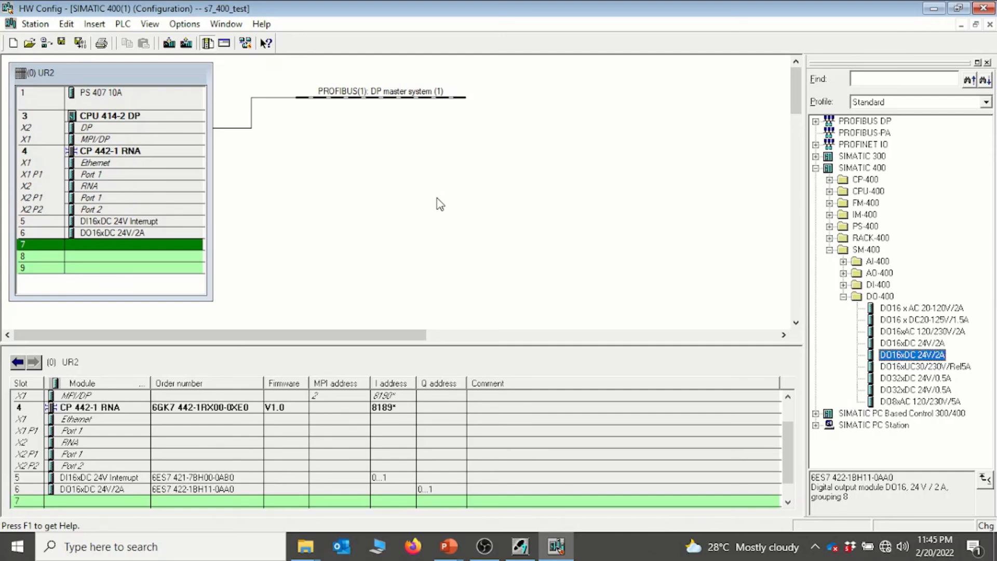
# Save and compile the station configuration, and dismiss the target module selection without downloading.
pyautogui.click(80, 43)
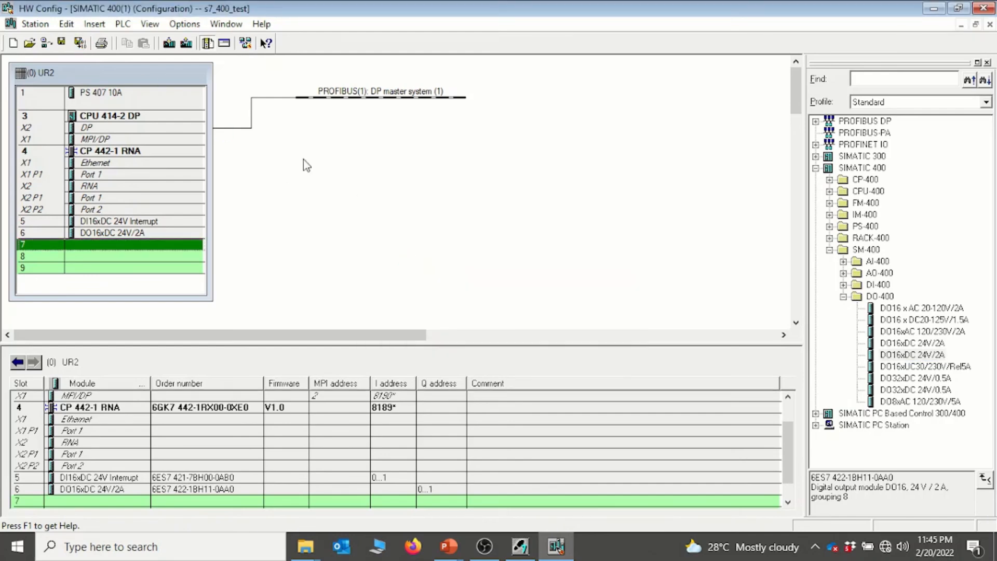
pyautogui.click(369, 213)
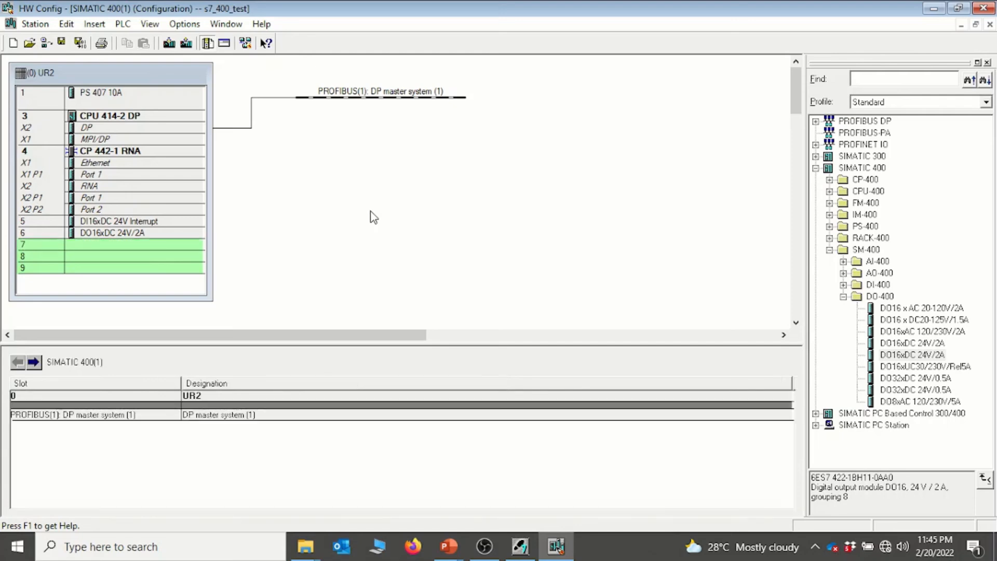
pyautogui.click(169, 44)
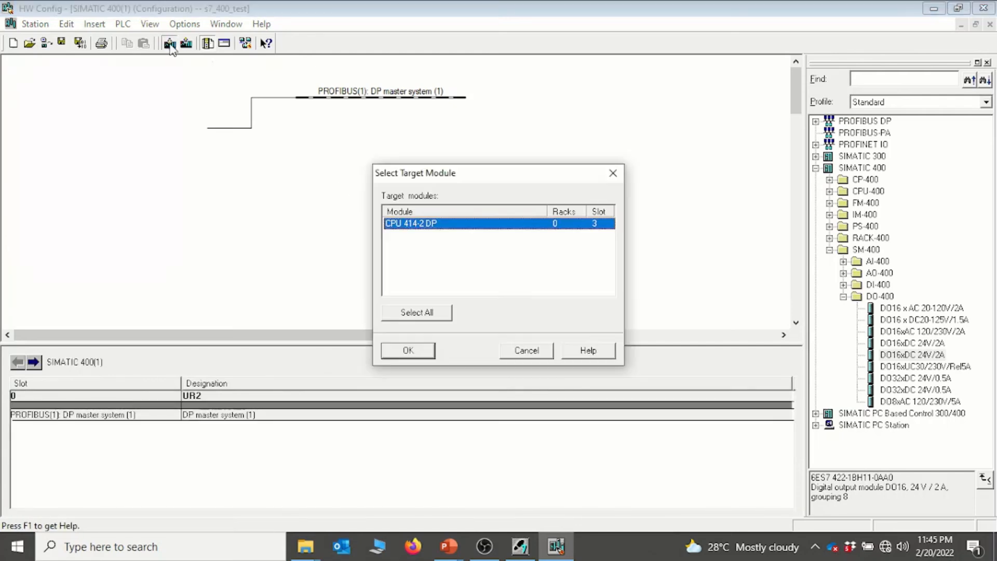
pyautogui.click(613, 173)
# Start the PLCSIM simulation from SIMATIC Manager and minimize both windows to return to HW Config.
pyautogui.click(520, 544)
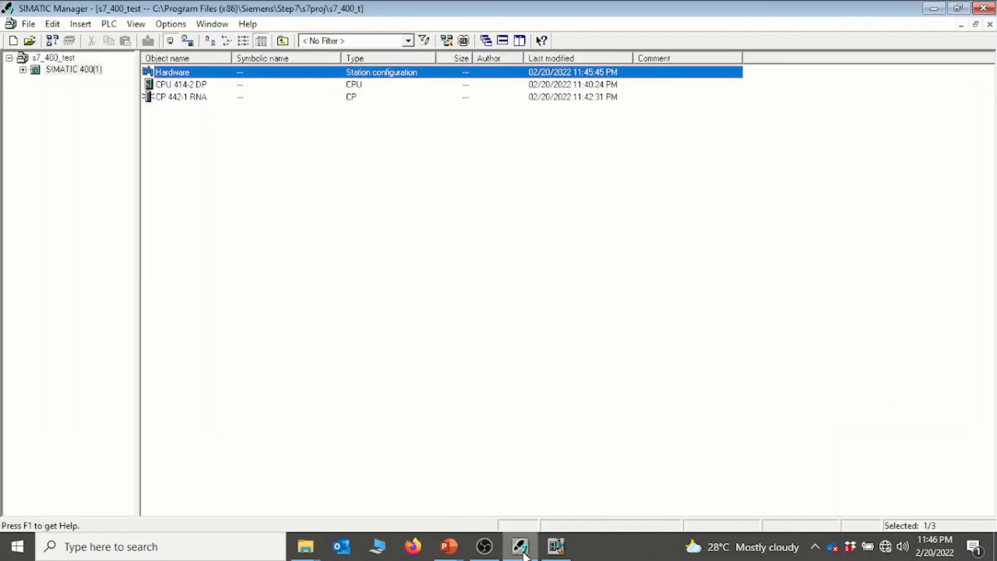
pyautogui.click(463, 40)
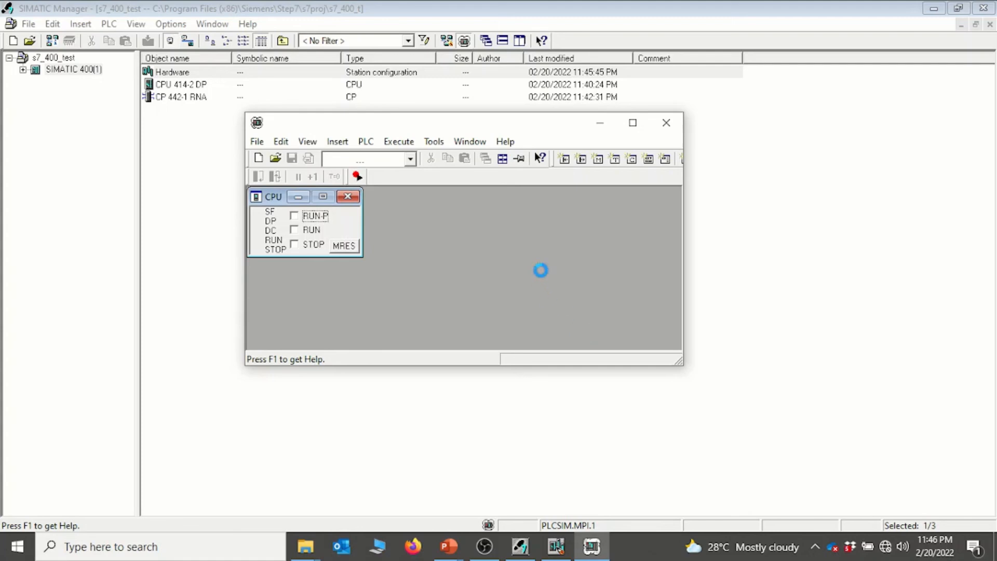
pyautogui.click(604, 123)
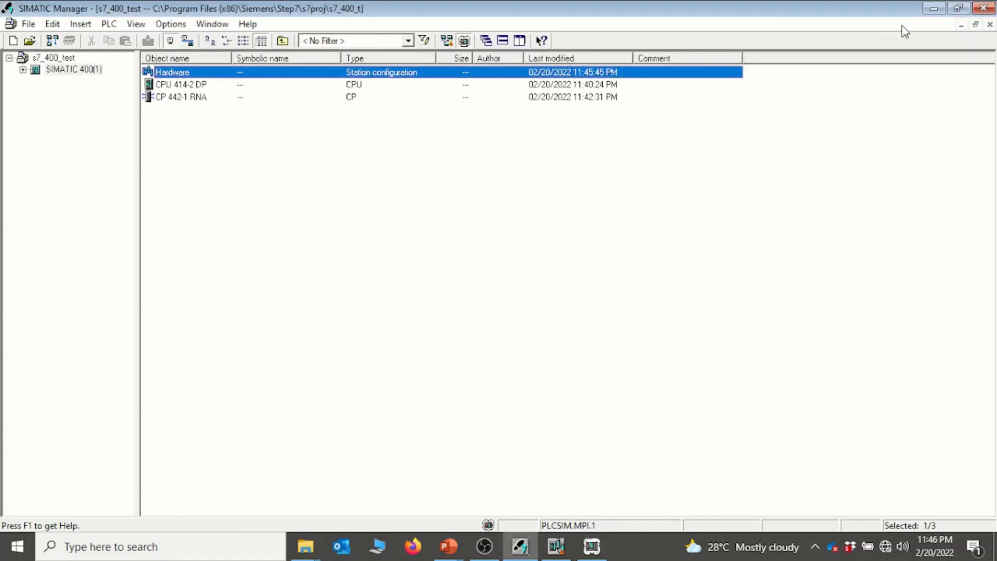
pyautogui.click(934, 9)
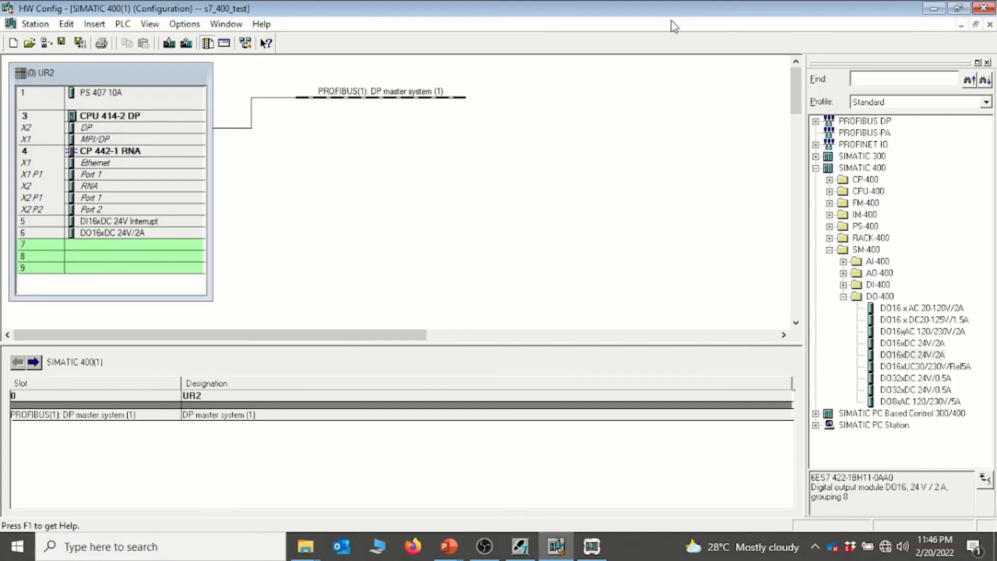
# Download the hardware configuration to the CPU 414-2 DP in slot 3 using MPI address 2.
pyautogui.click(169, 42)
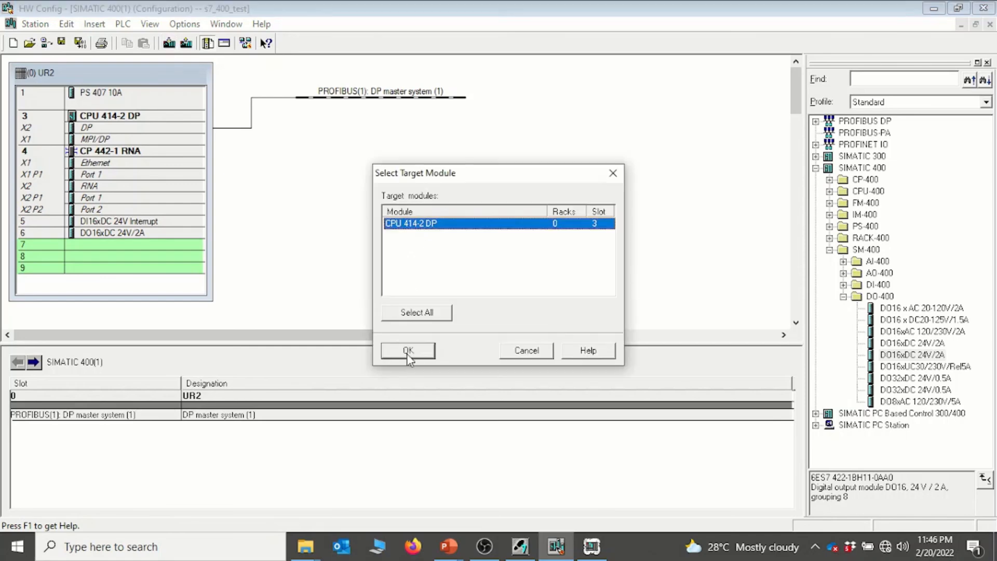
pyautogui.click(409, 353)
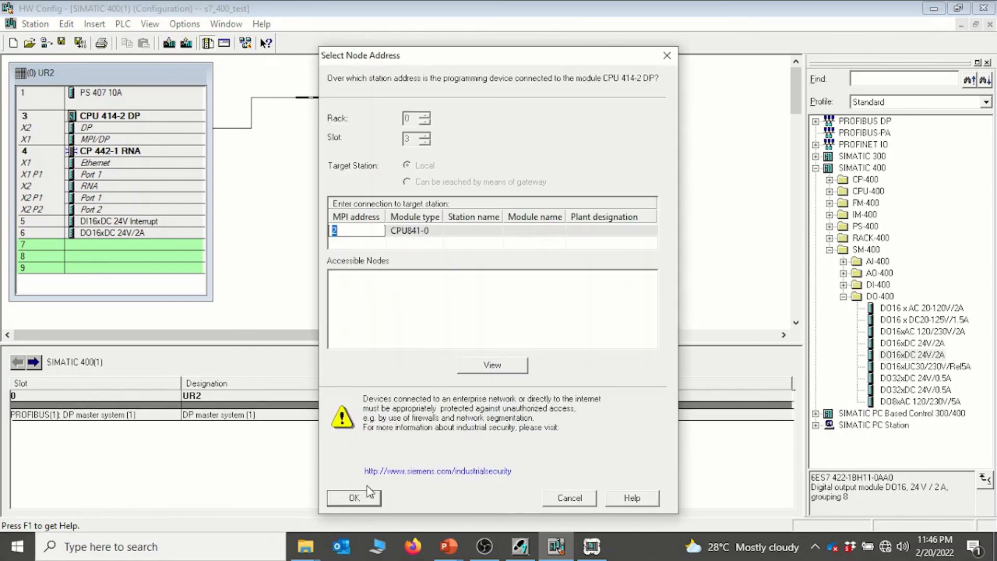
pyautogui.click(355, 498)
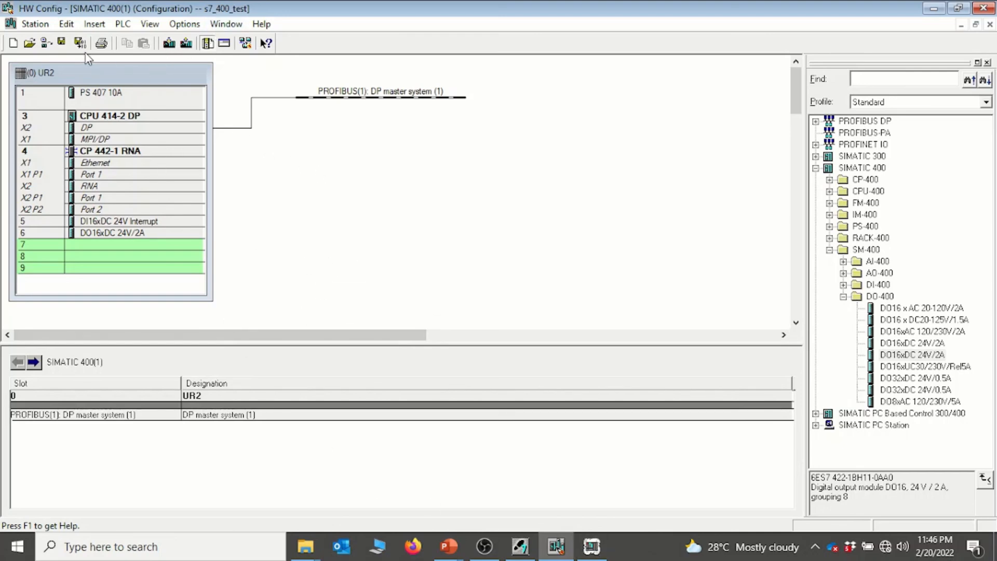
# Open the station online and examine the diagnostics of the CPU, communication processor and PROFIBUS DP master system.
pyautogui.click(47, 43)
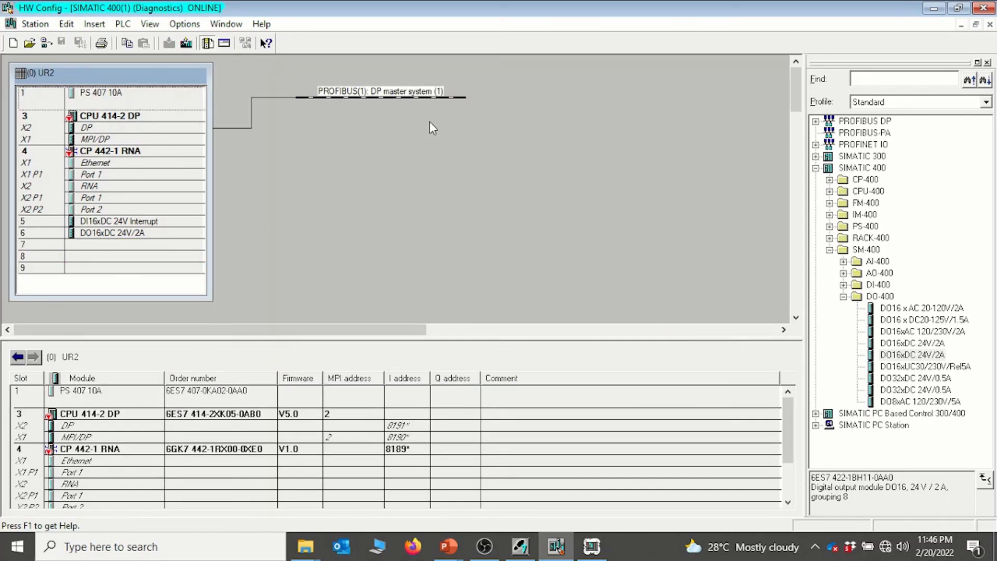
pyautogui.click(104, 115)
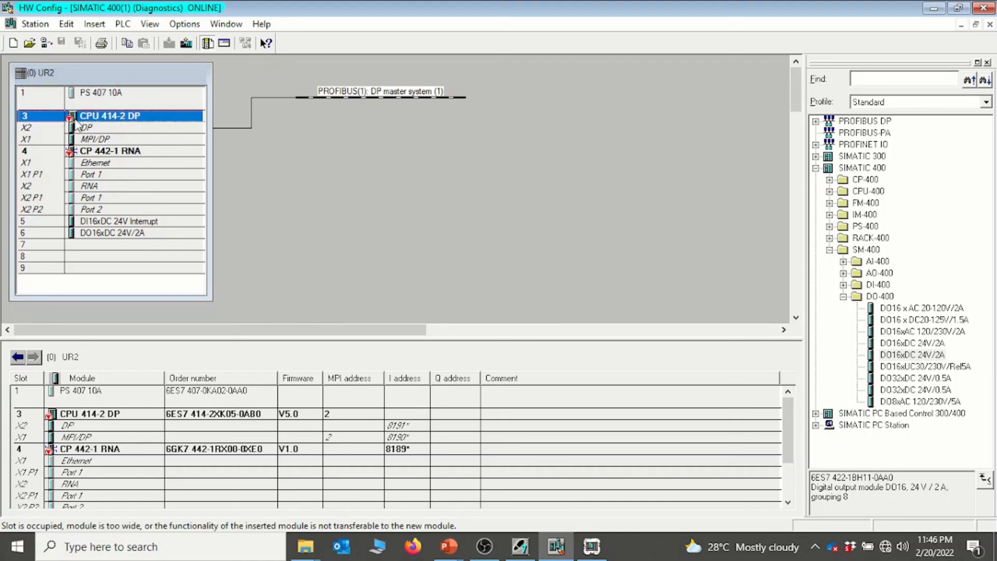
pyautogui.click(124, 151)
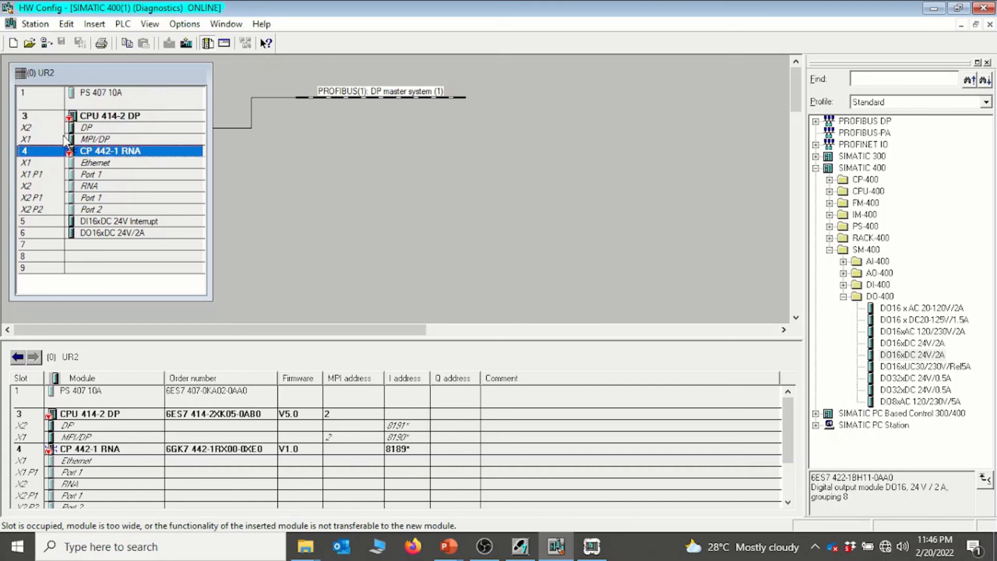
pyautogui.click(402, 97)
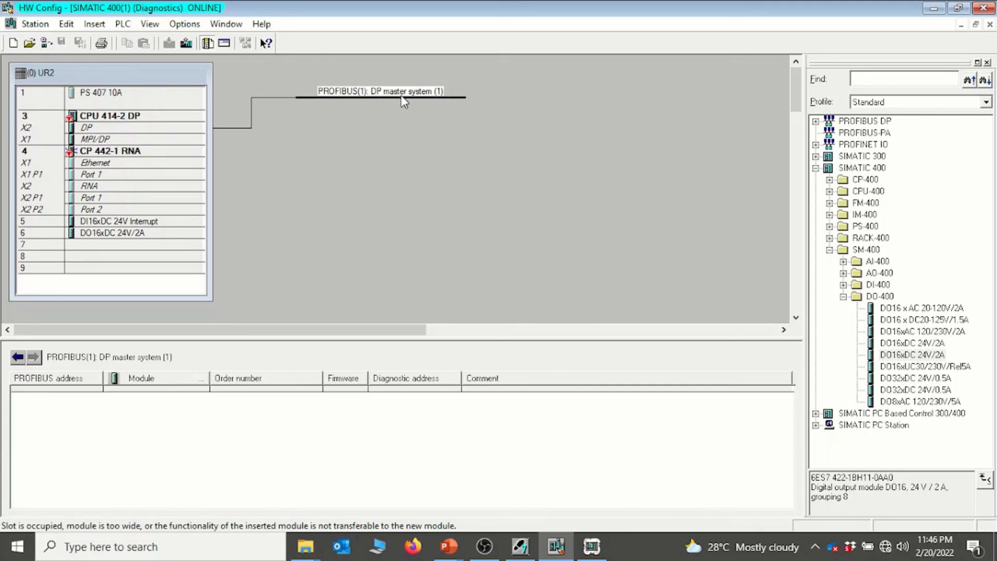
pyautogui.click(467, 186)
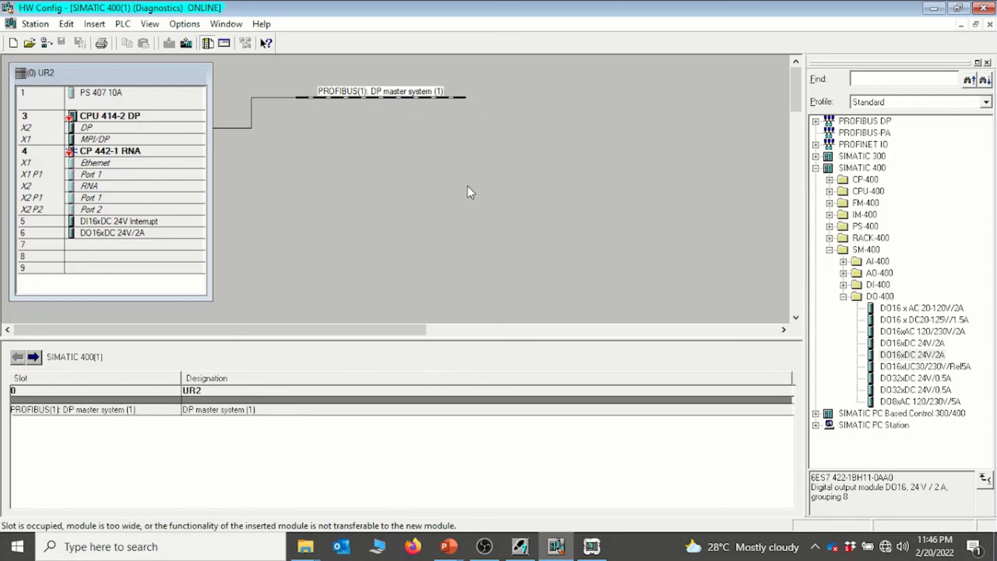